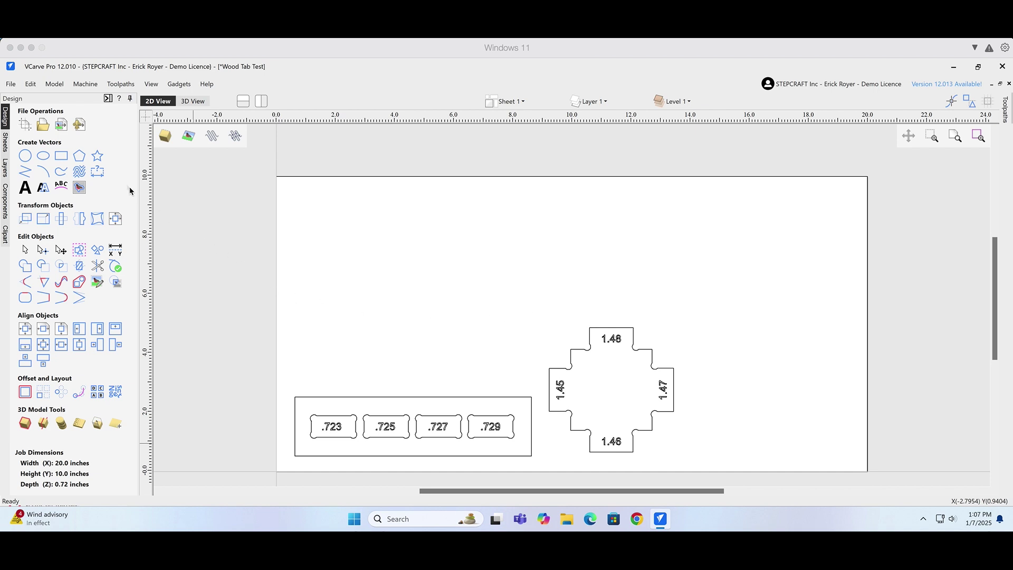
Draw a square-cornered rectangle 1.5 inches wide by 0.72 inches high, then select it
{"action": "left_click", "coordinate": [62, 156]}
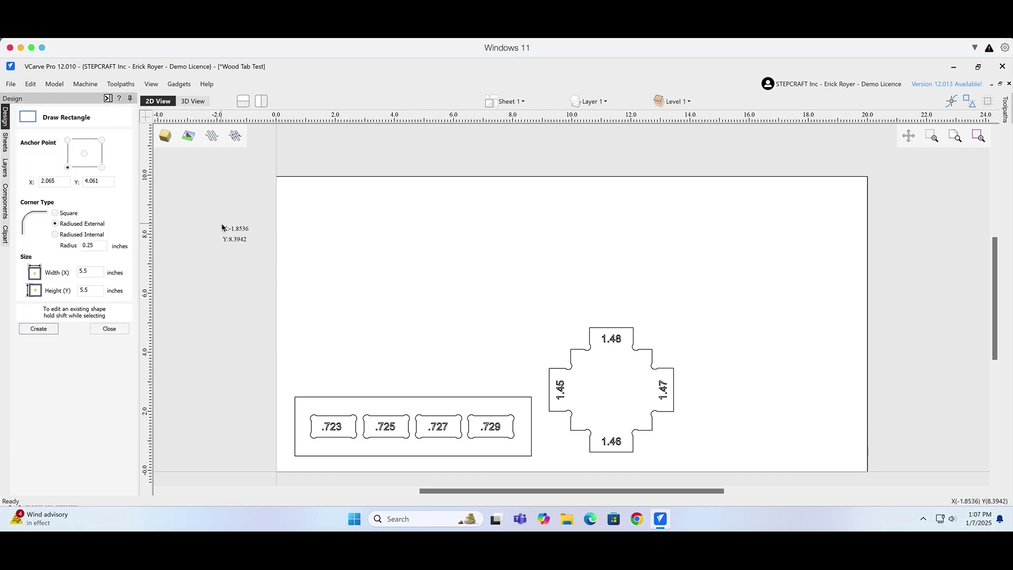
{"action": "left_click", "coordinate": [75, 213]}
{"action": "double_click", "coordinate": [87, 271]}
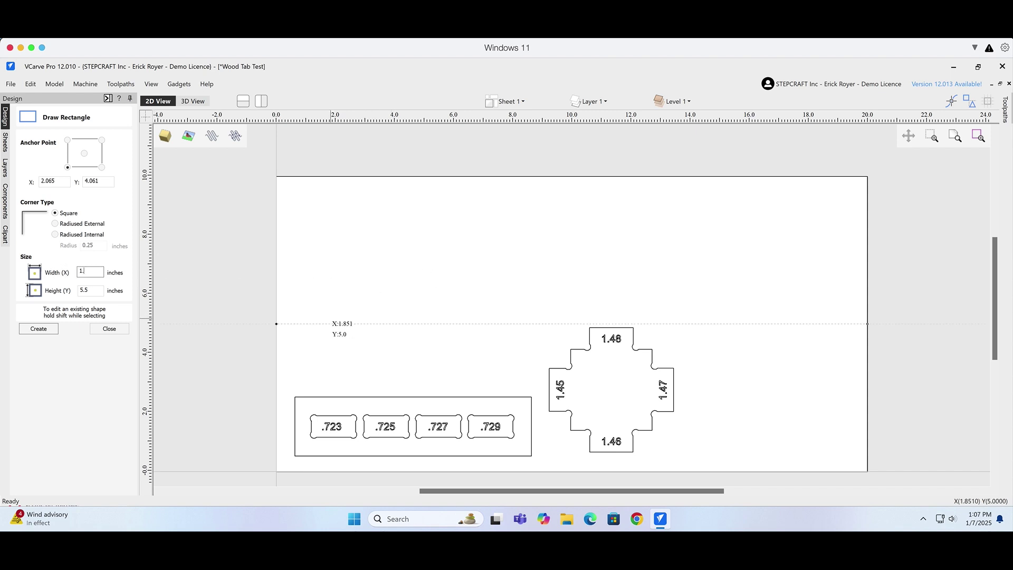
{"action": "key", "text": "Tab"}
{"action": "type", "text": ".72"}
{"action": "key", "text": "Return"}
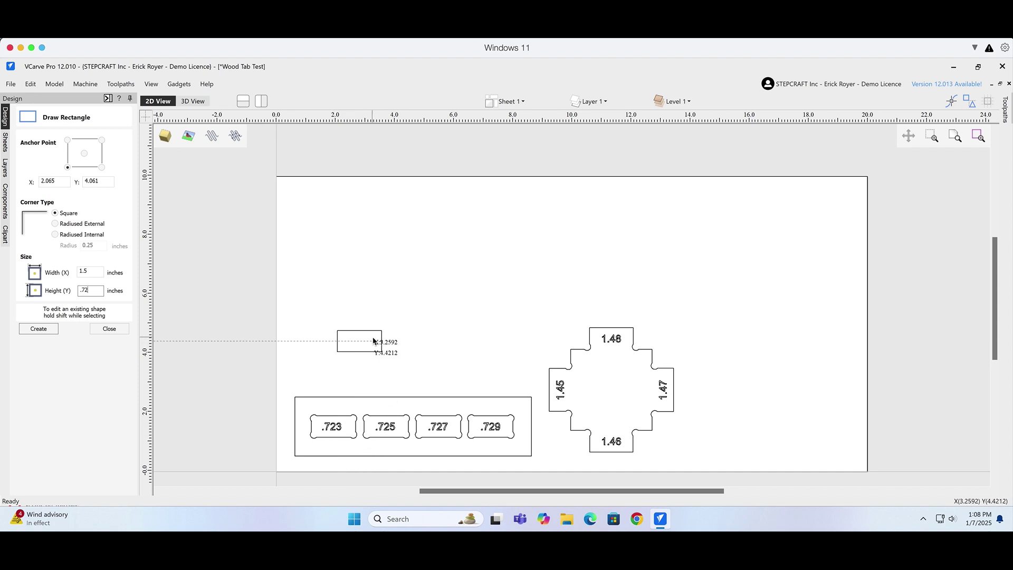
{"action": "left_click", "coordinate": [122, 331]}
{"action": "left_click", "coordinate": [343, 331]}
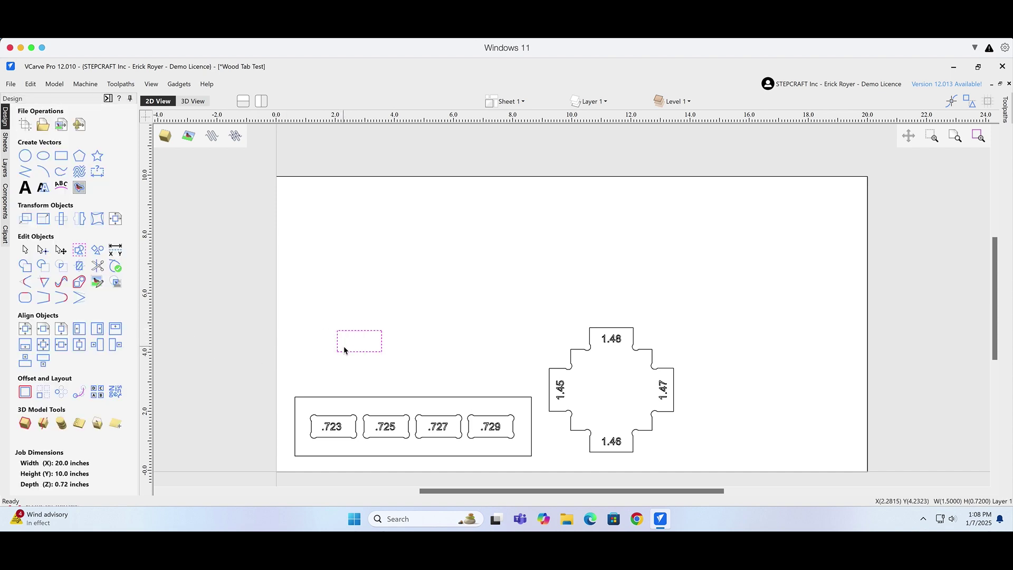
Change the selected rectangle's height to 0.723 inch
{"action": "left_click", "coordinate": [61, 156]}
{"action": "left_click", "coordinate": [97, 291]}
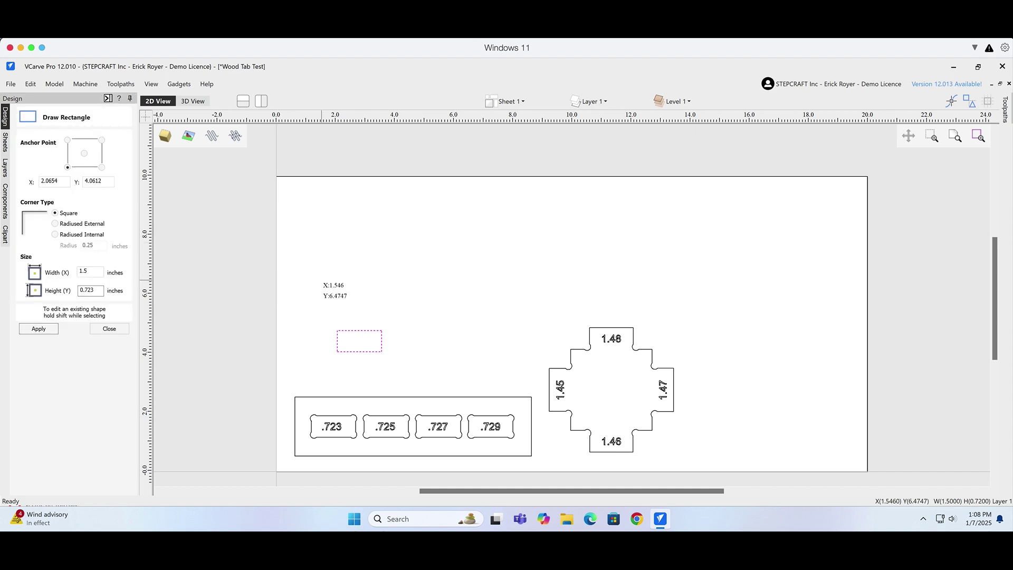
{"action": "type", "text": "3"}
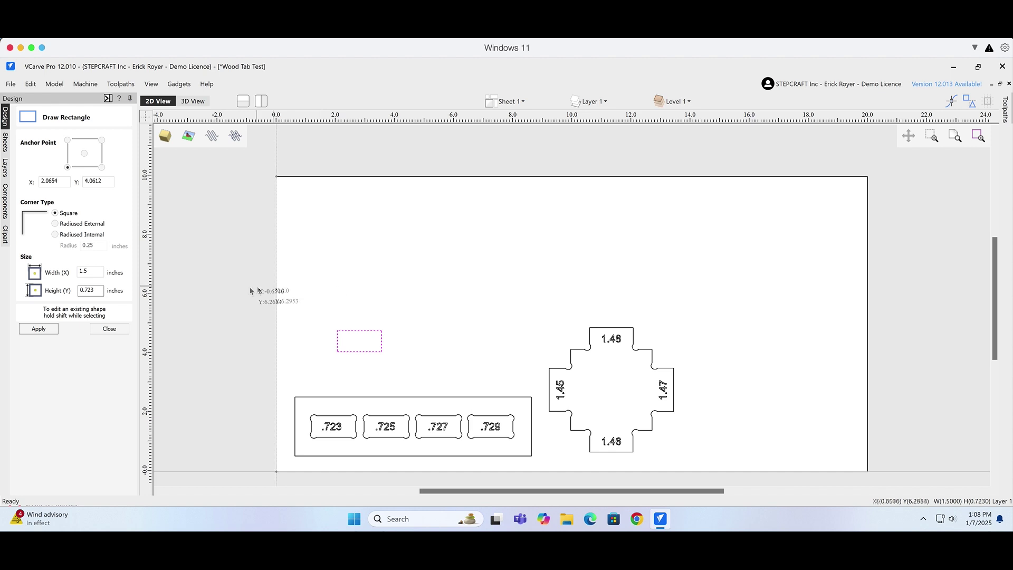
{"action": "left_click", "coordinate": [39, 329]}
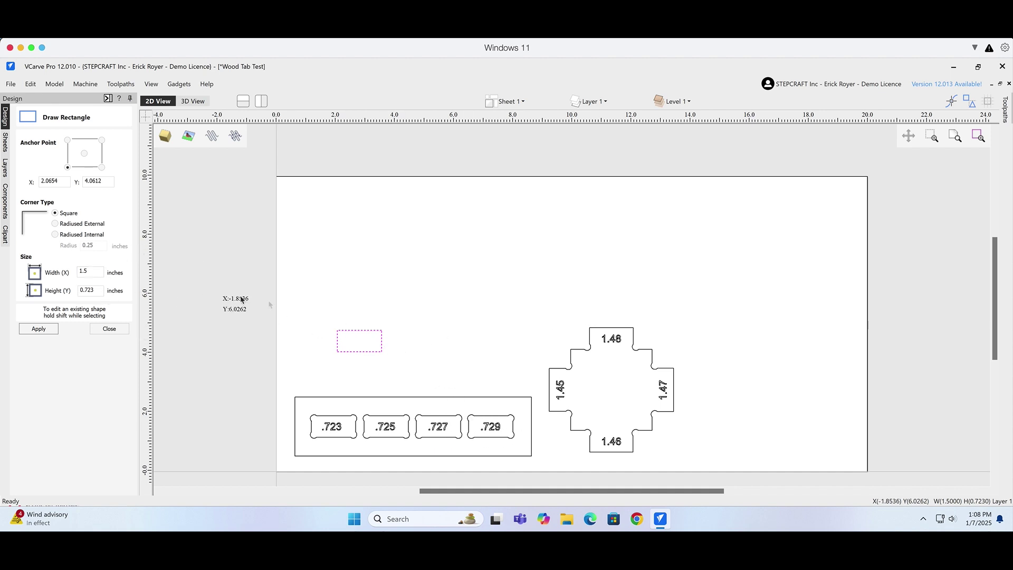
Place three more 1.5-inch-wide rectangles with heights 0.725, 0.727 and 0.729 inch
{"action": "left_click", "coordinate": [405, 338]}
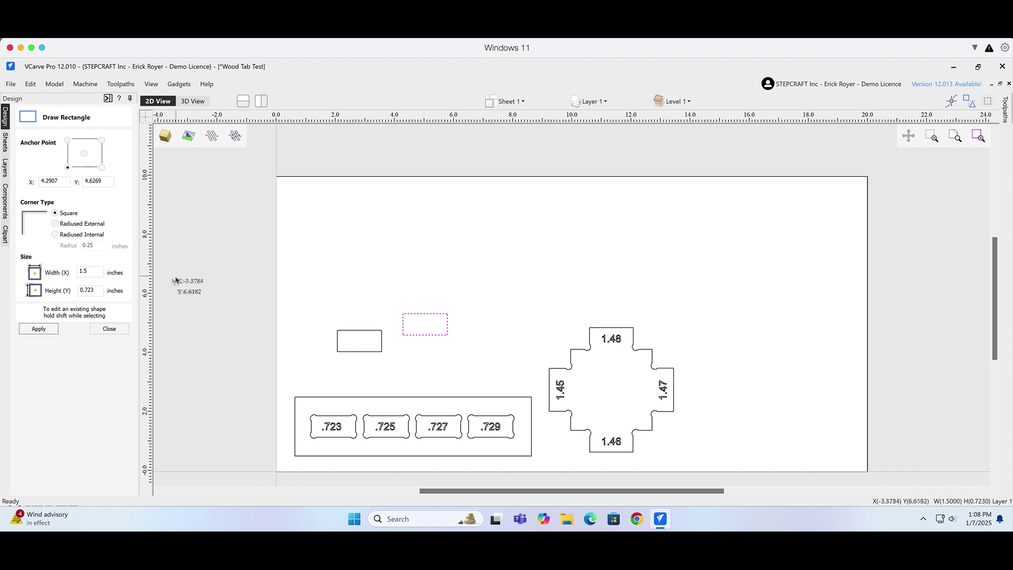
{"action": "left_click", "coordinate": [96, 290]}
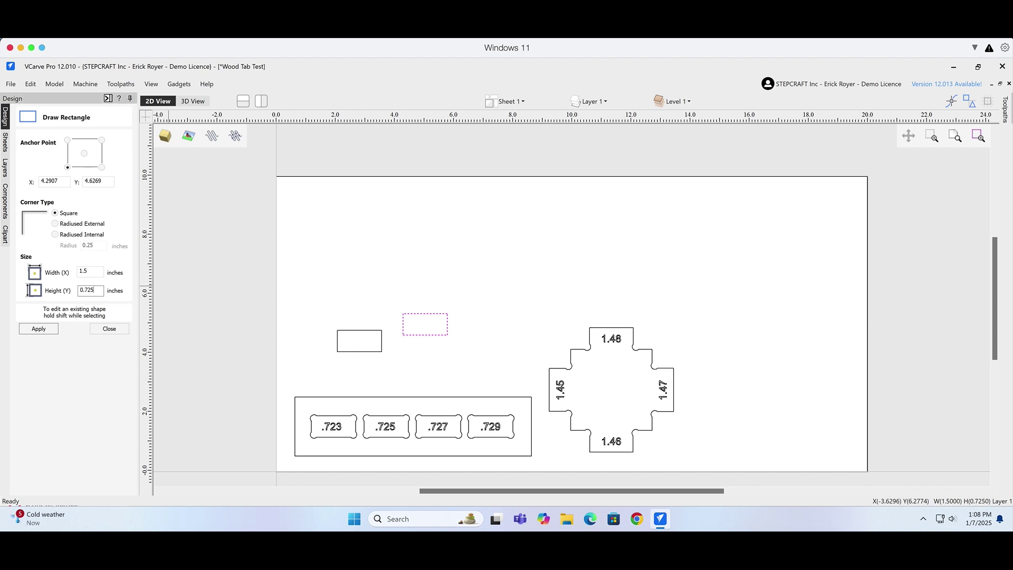
{"action": "left_click", "coordinate": [38, 328]}
{"action": "left_click", "coordinate": [380, 269]}
{"action": "left_click", "coordinate": [100, 290]}
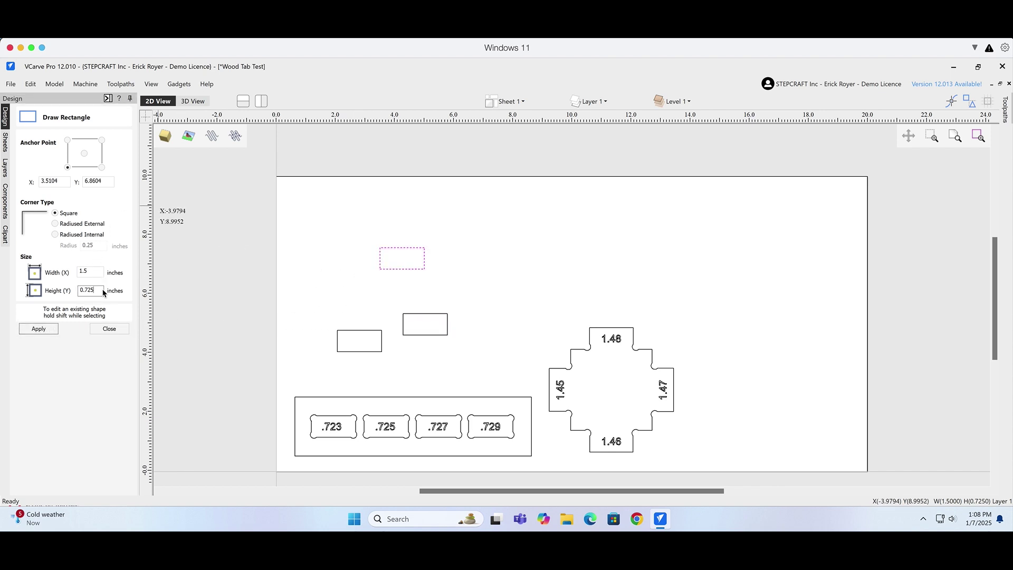
{"action": "left_click", "coordinate": [38, 329]}
{"action": "left_click", "coordinate": [509, 265]}
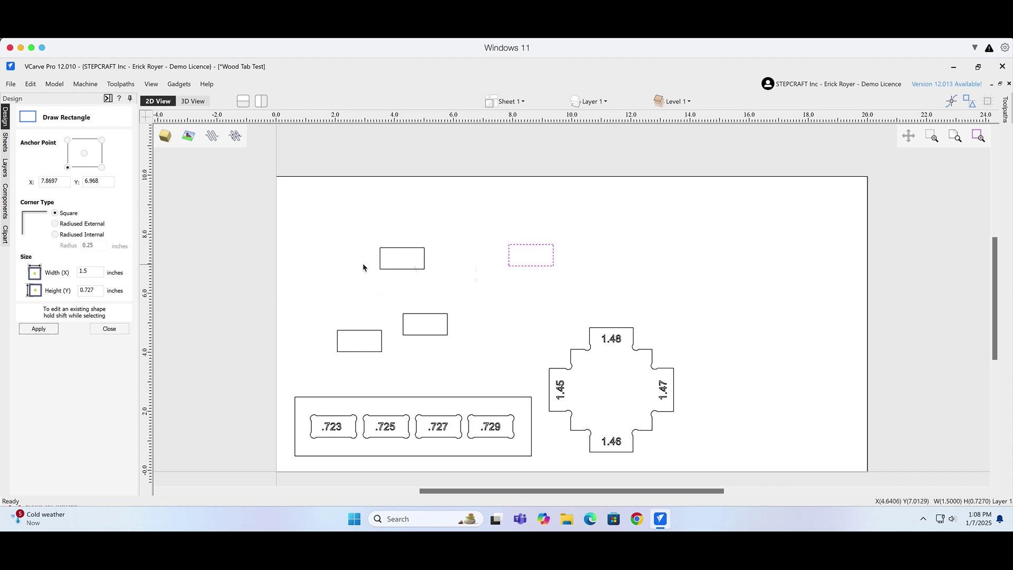
{"action": "left_click", "coordinate": [102, 292]}
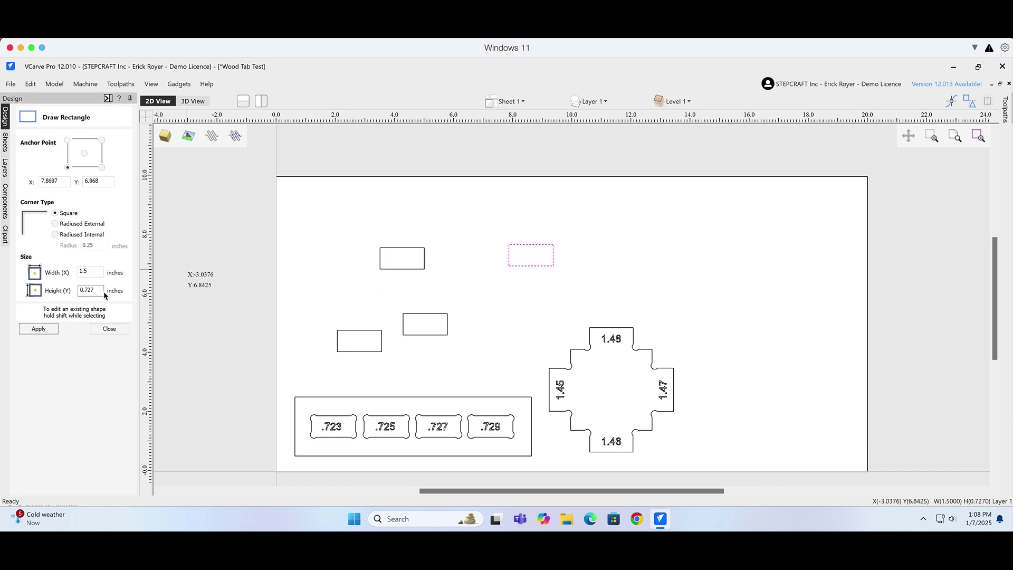
{"action": "left_click", "coordinate": [38, 332]}
Close the rectangle form and select the lower-left rectangle
{"action": "left_click", "coordinate": [108, 328]}
{"action": "left_click", "coordinate": [347, 352]}
{"action": "left_click", "coordinate": [335, 354]}
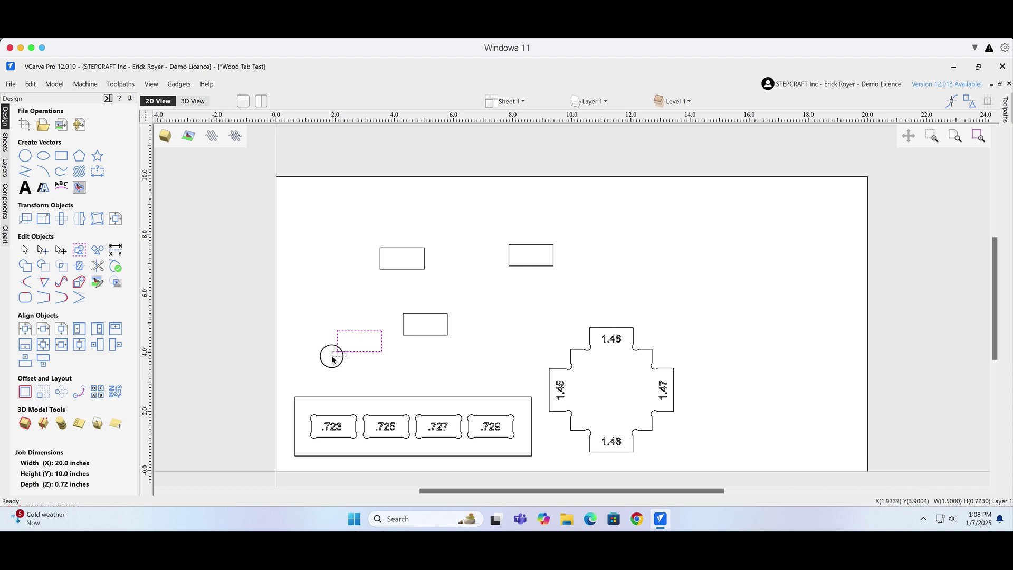
{"action": "left_click", "coordinate": [335, 351]}
Move the four test rectangles side by side into a single row
{"action": "key", "text": "ctrl+z"}
{"action": "left_click", "coordinate": [410, 336]}
{"action": "left_click_drag", "start_coordinate": [410, 337], "coordinate": [359, 351]}
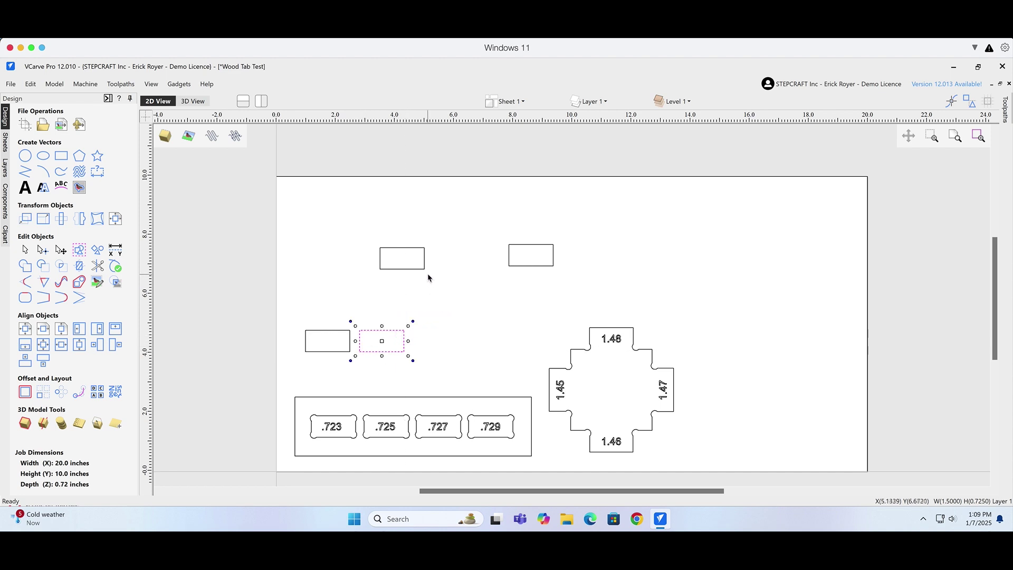
{"action": "left_click_drag", "start_coordinate": [419, 271], "coordinate": [459, 342]}
{"action": "left_click", "coordinate": [530, 269]}
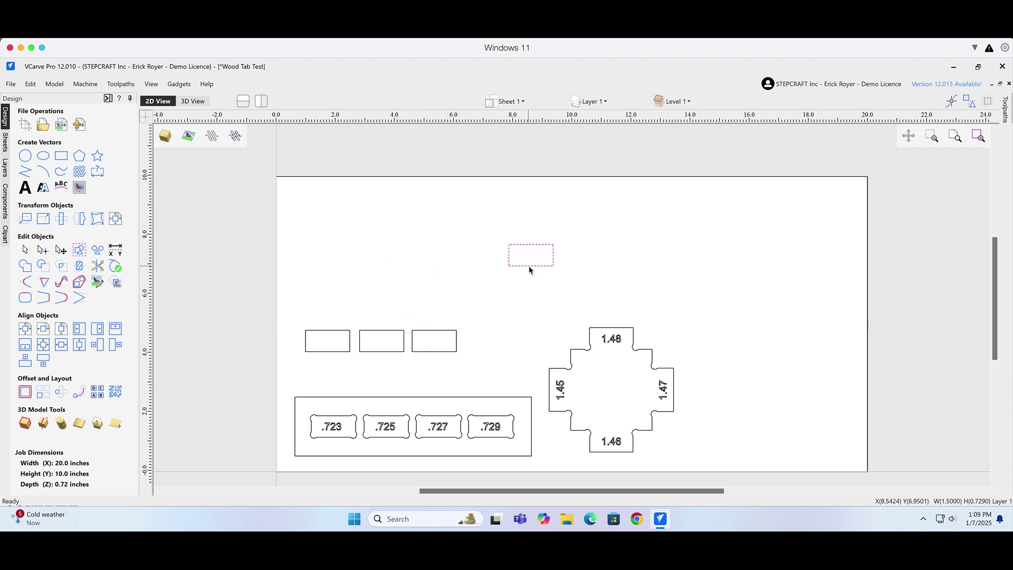
{"action": "left_click_drag", "start_coordinate": [525, 267], "coordinate": [480, 353]}
Select all four rectangles and align them along one line
{"action": "left_click_drag", "start_coordinate": [509, 305], "coordinate": [287, 375]}
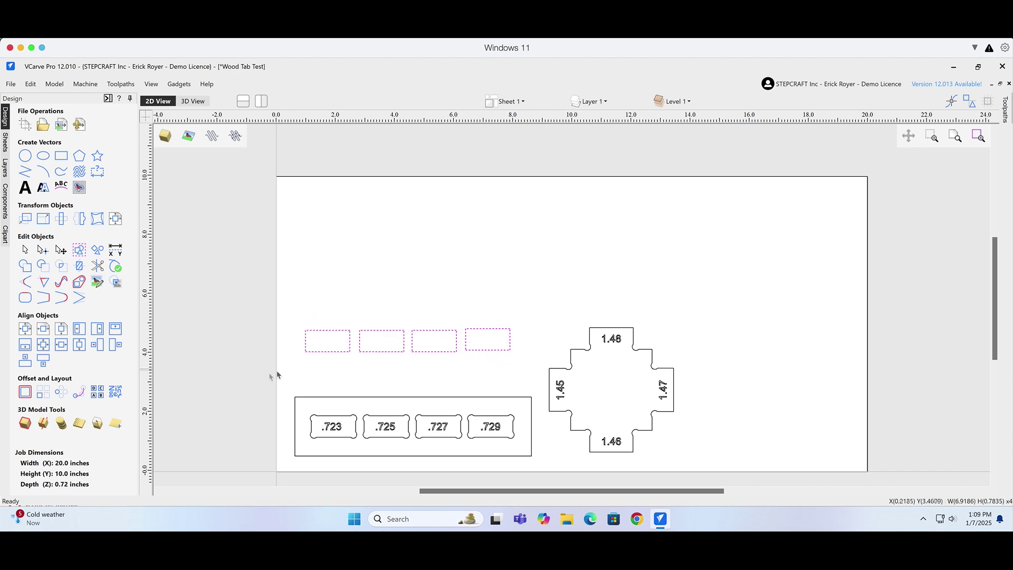
{"action": "left_click", "coordinate": [79, 349]}
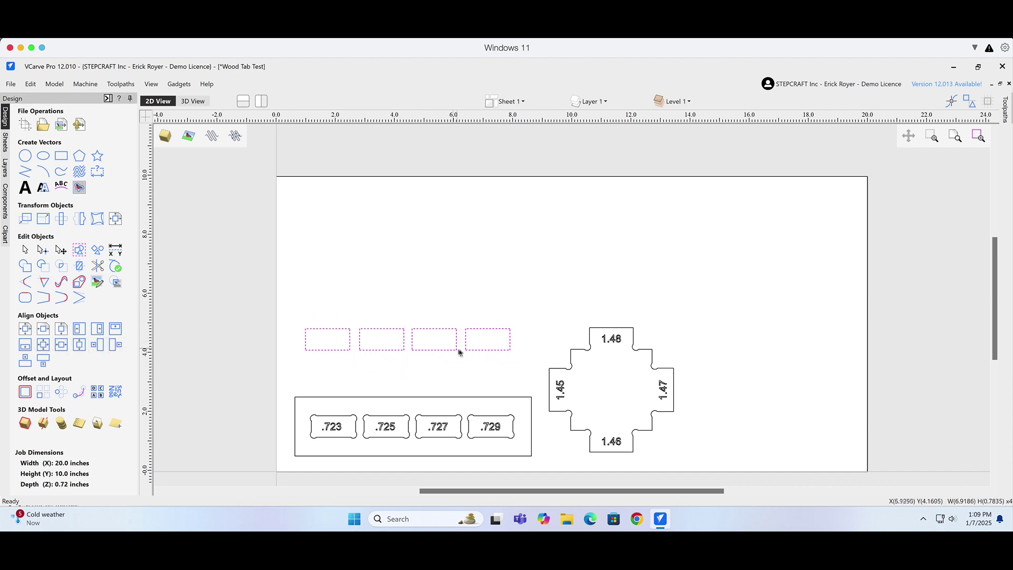
{"action": "left_click", "coordinate": [413, 312]}
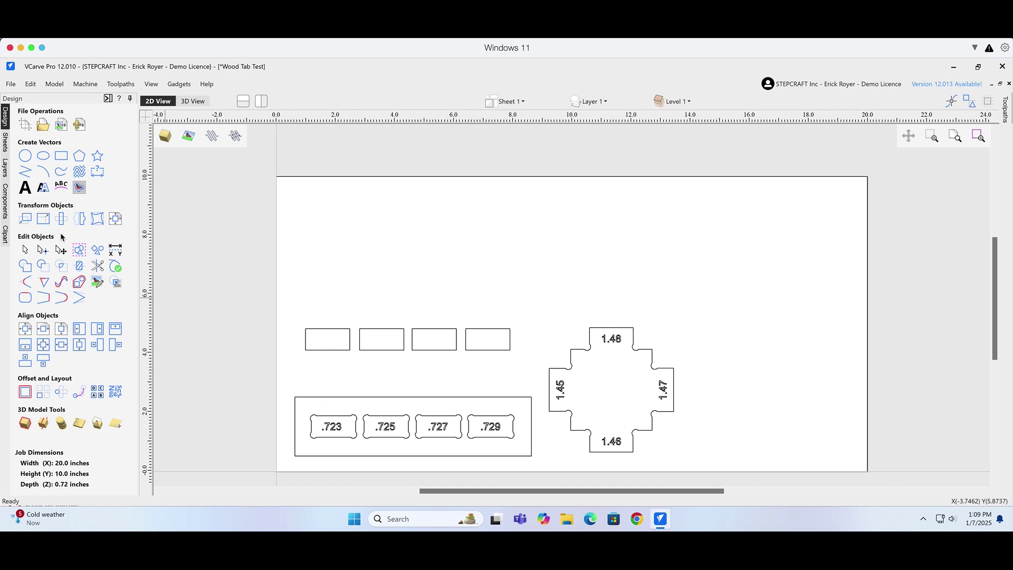
{"action": "left_click", "coordinate": [25, 187]}
{"action": "left_click", "coordinate": [126, 251]}
{"action": "left_click", "coordinate": [79, 280]}
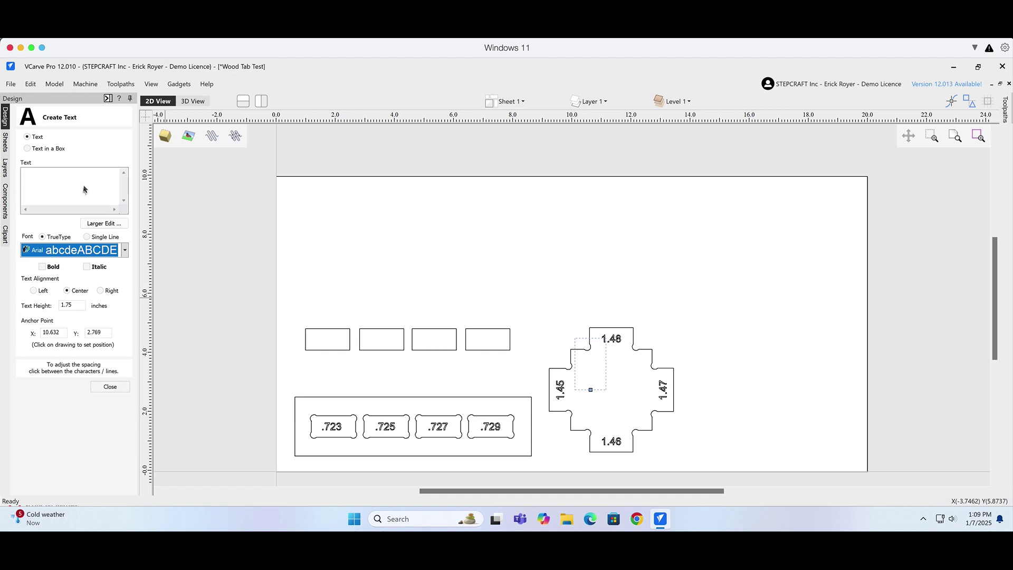
{"action": "double_click", "coordinate": [65, 305]}
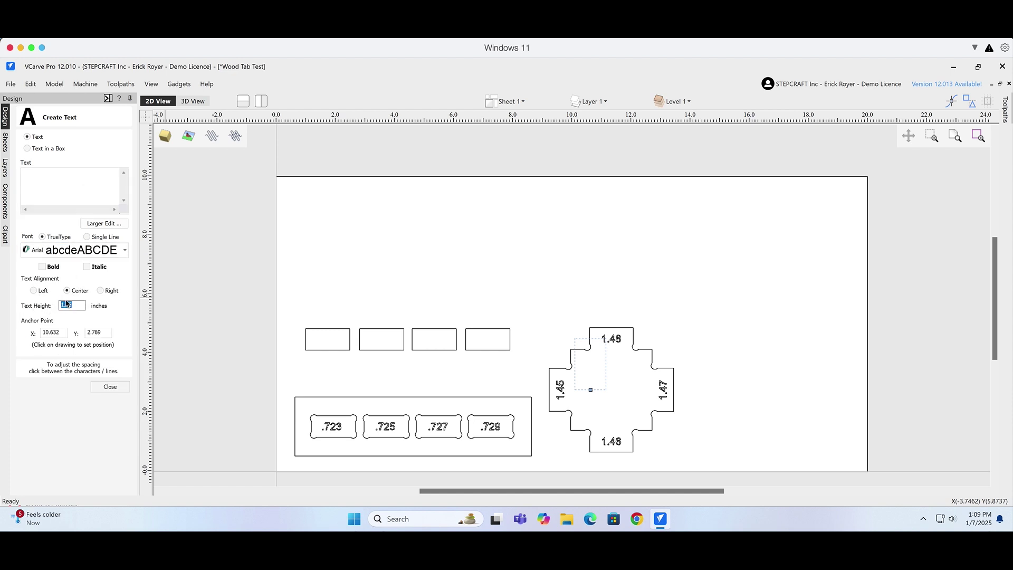
{"action": "left_click", "coordinate": [45, 181]}
{"action": "type", "text": ".07"}
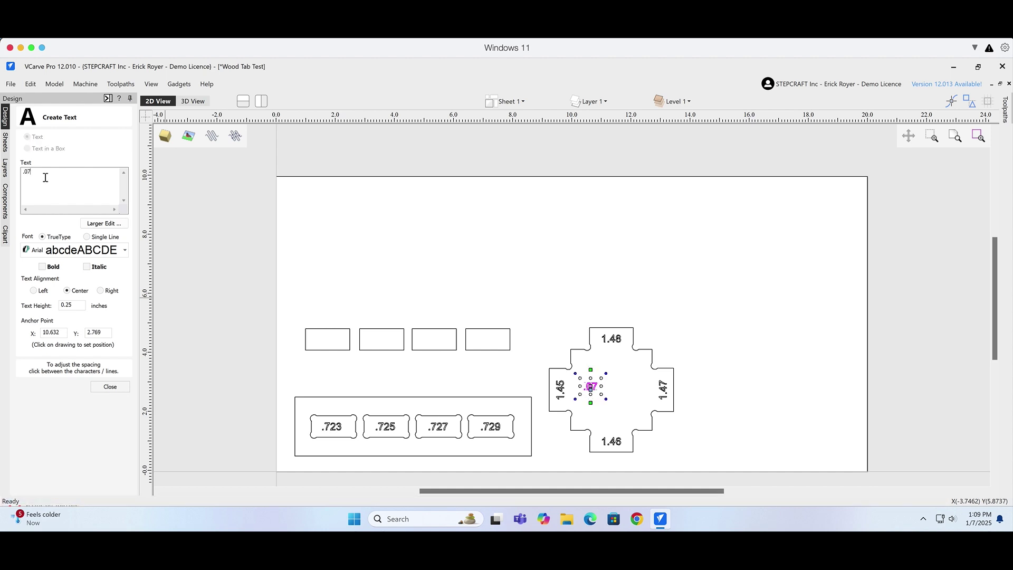
{"action": "key", "text": "BackSpace"}
{"action": "key", "text": "BackSpace"}
{"action": "key", "text": "BackSpace"}
{"action": "type", "text": ".723"}
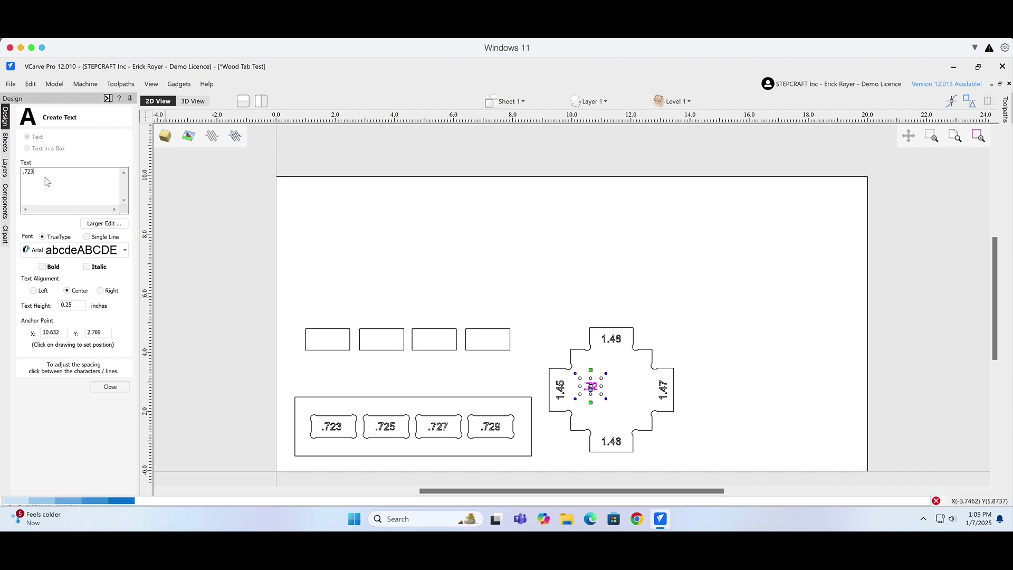
{"action": "left_click_drag", "start_coordinate": [591, 387], "coordinate": [333, 346]}
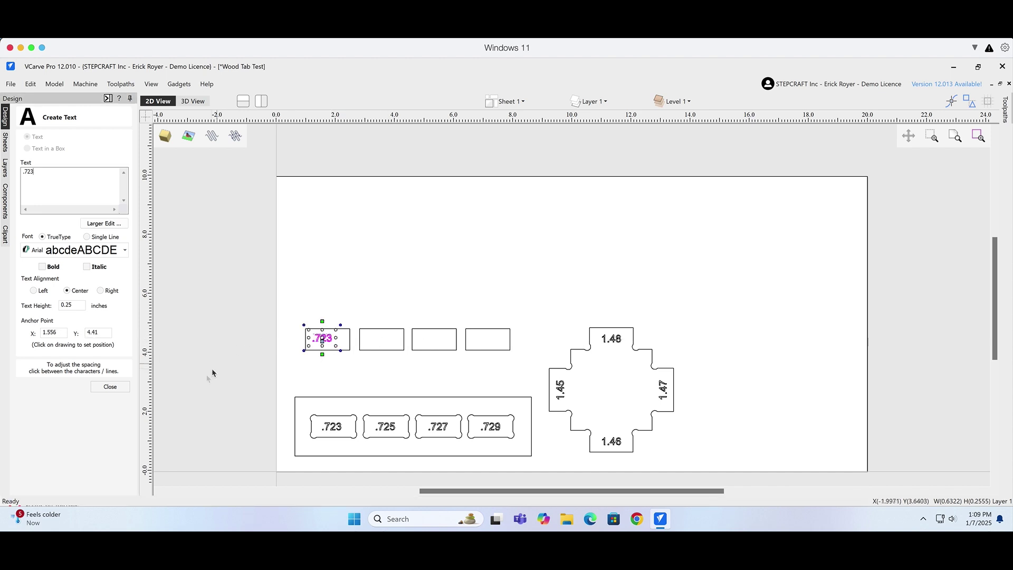
{"action": "left_click", "coordinate": [109, 387]}
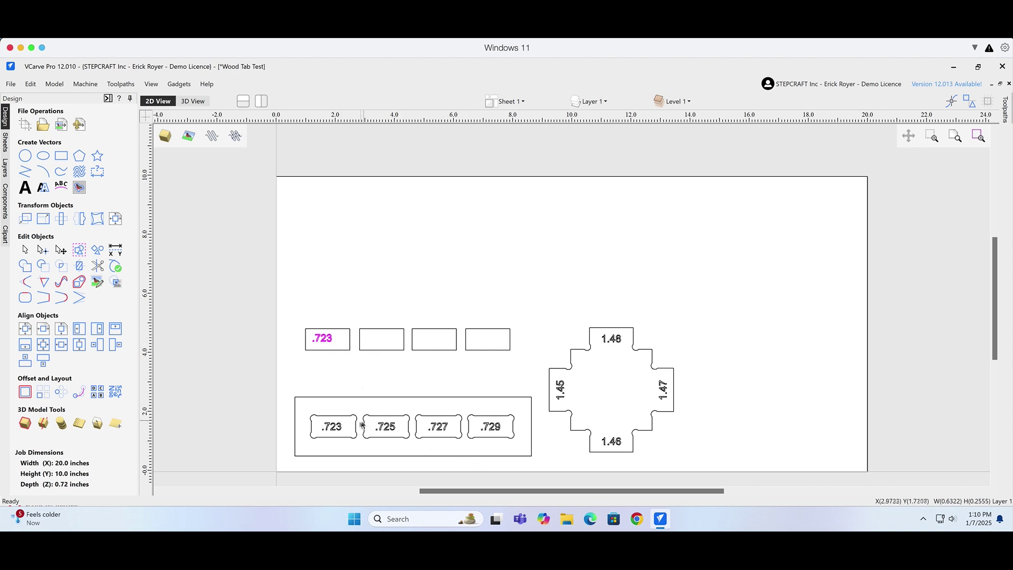
{"action": "left_click", "coordinate": [327, 339]}
{"action": "left_click", "coordinate": [316, 328]}
{"action": "left_click_drag", "start_coordinate": [317, 327], "coordinate": [338, 357]}
{"action": "key", "text": "Delete"}
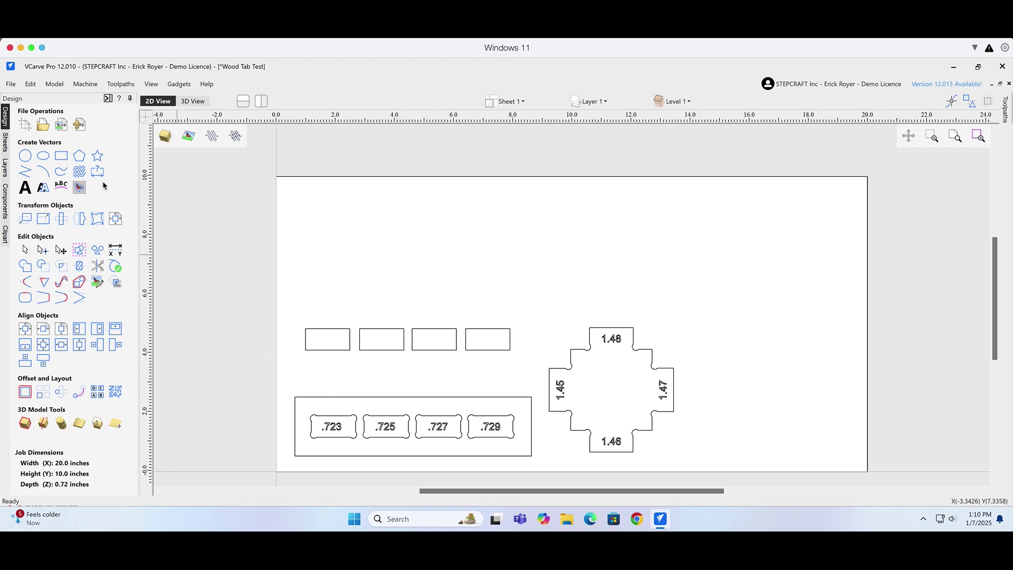
{"action": "left_click", "coordinate": [62, 155]}
Draw an 8 × 2 inch plate rectangle around the four small rectangles
{"action": "left_click_drag", "start_coordinate": [293, 310], "coordinate": [532, 374]}
{"action": "double_click", "coordinate": [94, 271]}
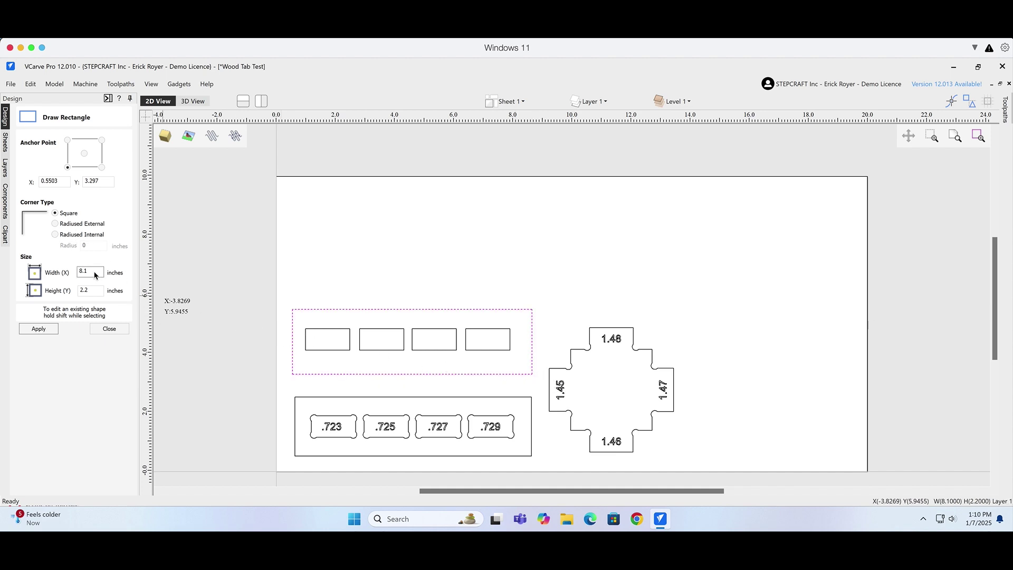
{"action": "key", "text": "Tab"}
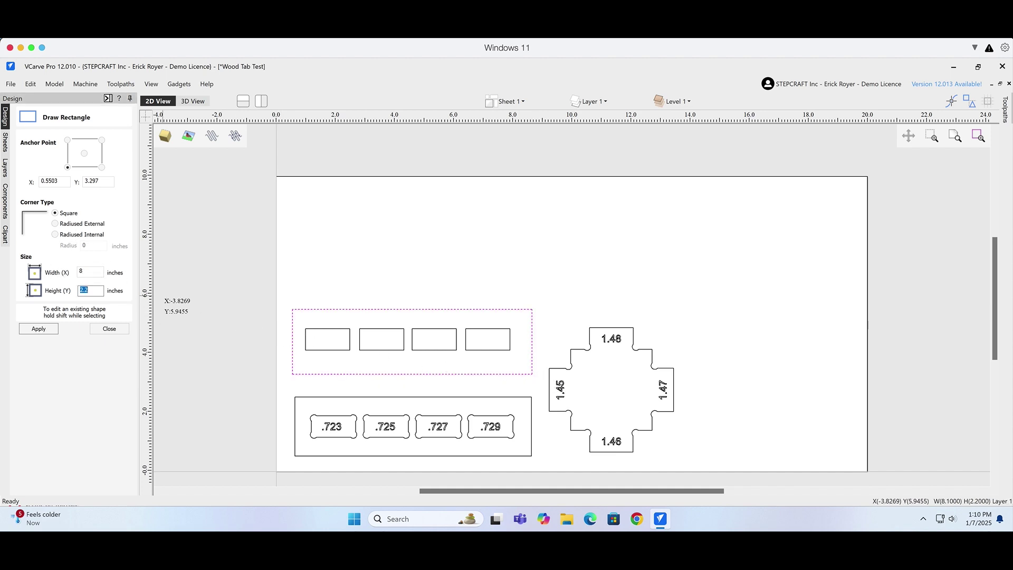
{"action": "key", "text": "BackSpace"}
{"action": "key", "text": "Return"}
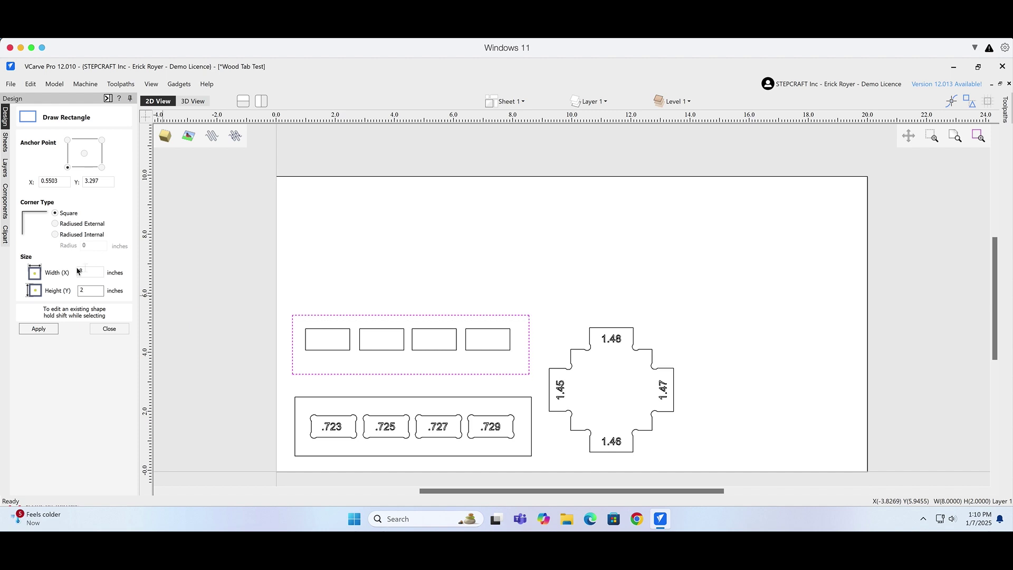
{"action": "left_click", "coordinate": [103, 327]}
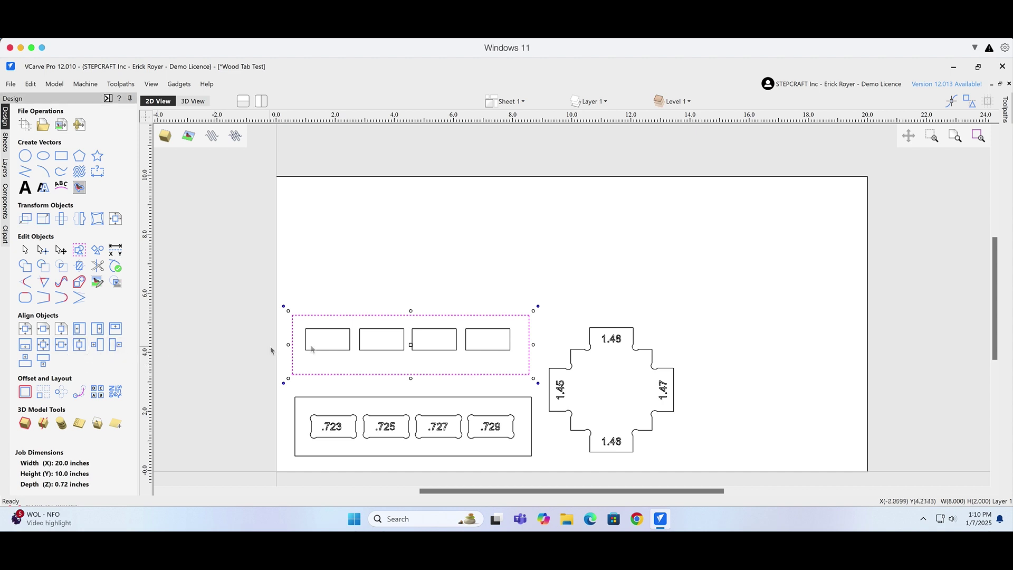
Centre the four small rectangles vertically within the plate
{"action": "left_click_drag", "start_coordinate": [276, 289], "coordinate": [538, 388]}
{"action": "left_click", "coordinate": [80, 346]}
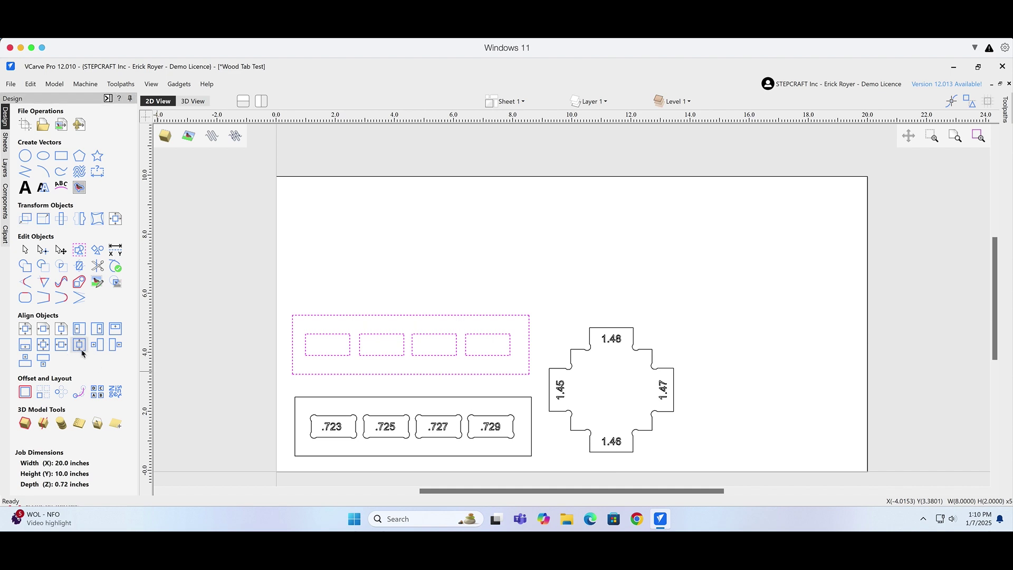
{"action": "left_click", "coordinate": [388, 298]}
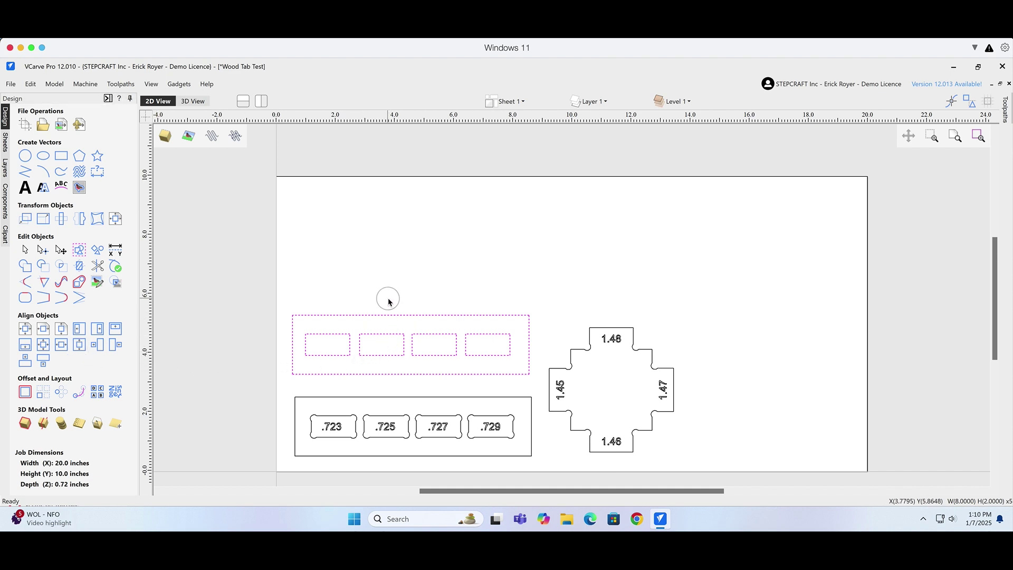
Centre the four small rectangles horizontally within the plate, then reselect them
{"action": "left_click_drag", "start_coordinate": [304, 331], "coordinate": [518, 362]}
{"action": "left_click", "coordinate": [463, 320], "text": "shift"}
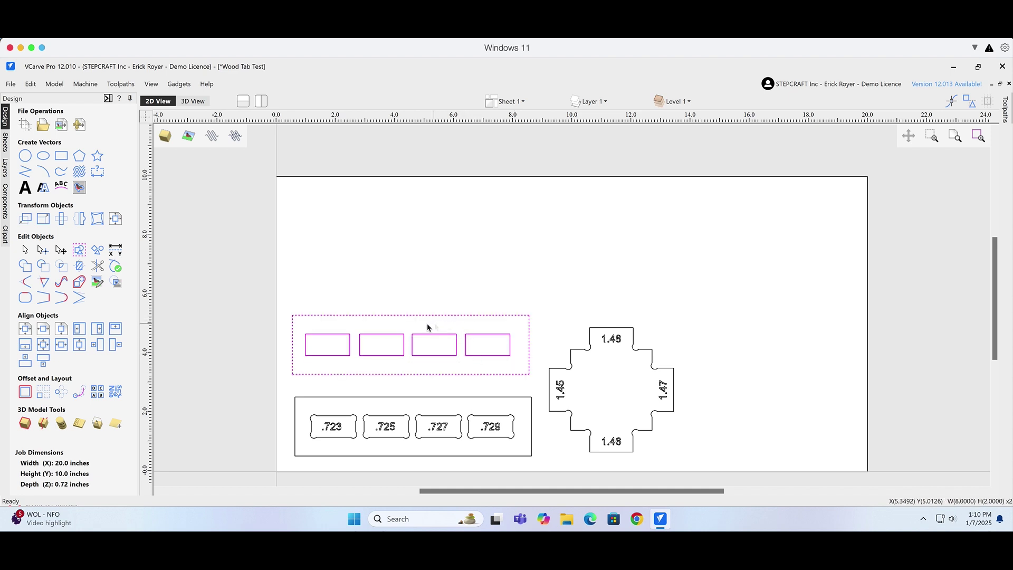
{"action": "left_click", "coordinate": [62, 349]}
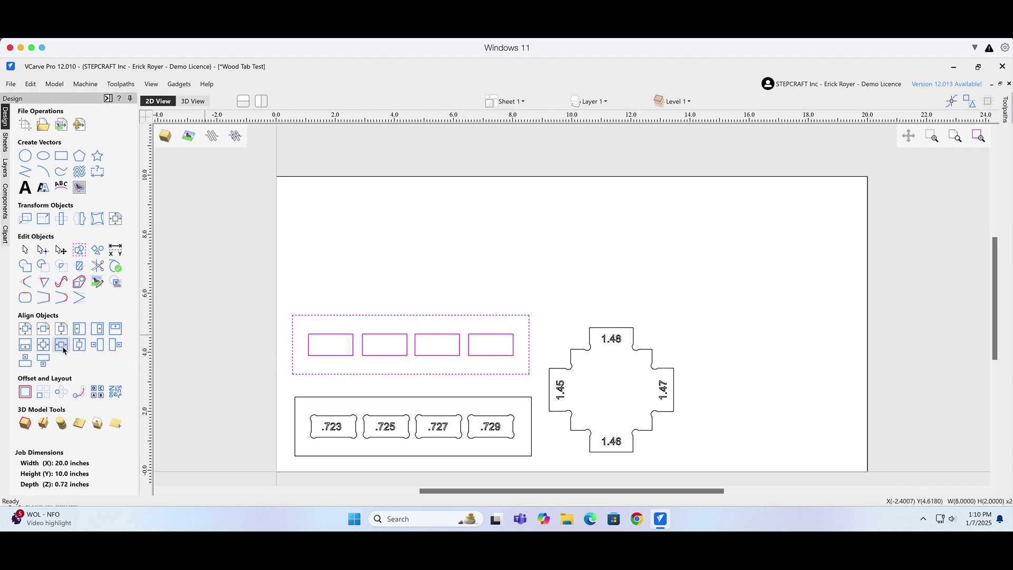
{"action": "left_click", "coordinate": [411, 303]}
{"action": "left_click", "coordinate": [393, 342]}
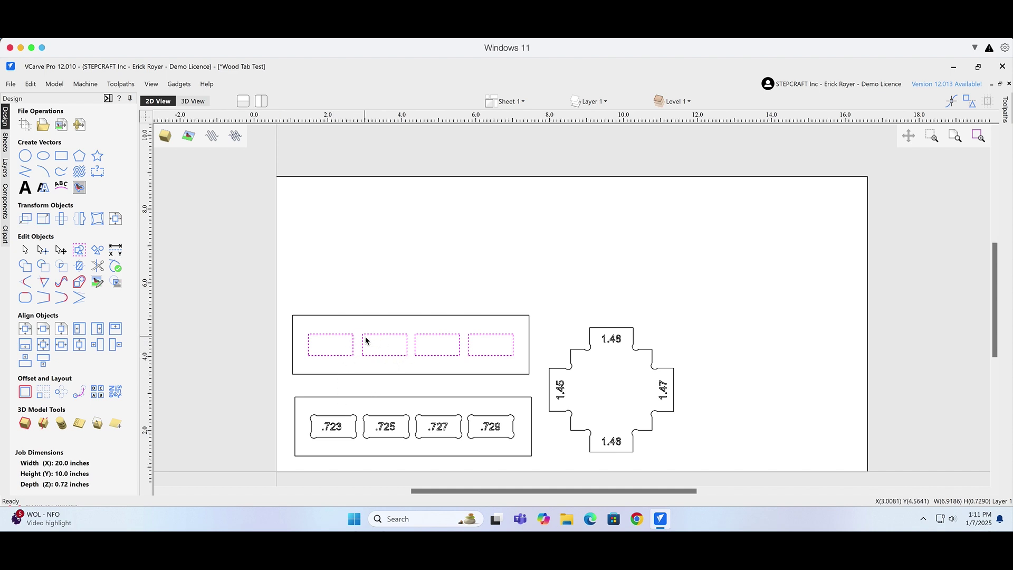
{"action": "scroll", "coordinate": [365, 336], "scroll_direction": "up", "scroll_amount": 3}
{"action": "scroll", "coordinate": [364, 331], "scroll_direction": "up", "scroll_amount": 4}
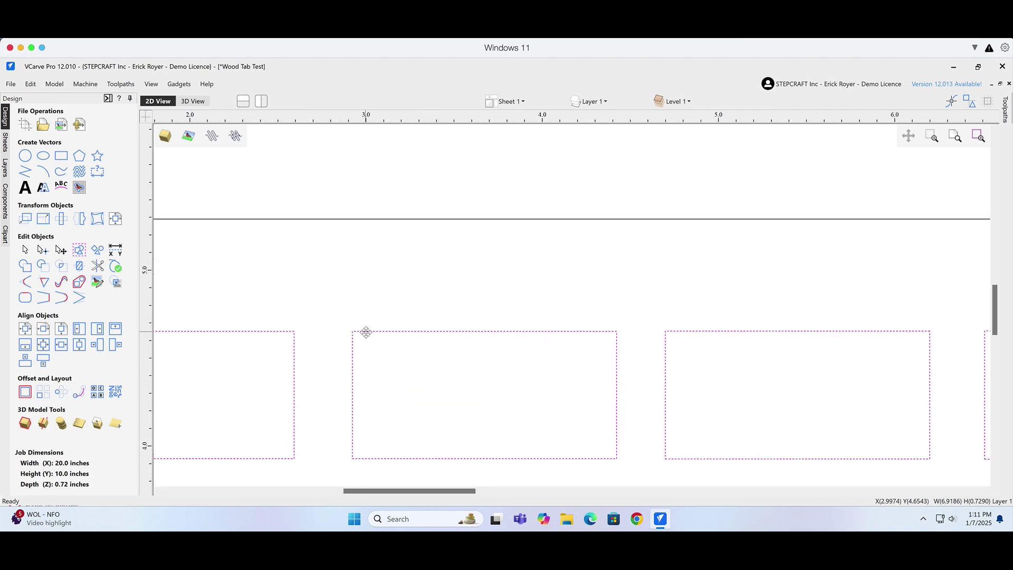
{"action": "left_click", "coordinate": [379, 335]}
{"action": "left_click", "coordinate": [348, 346]}
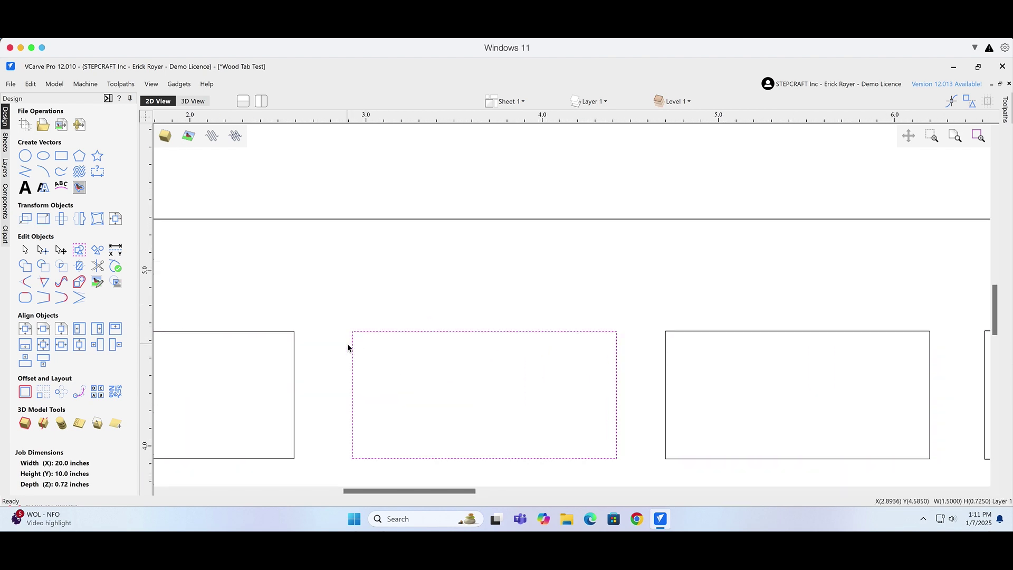
{"action": "left_click", "coordinate": [61, 156]}
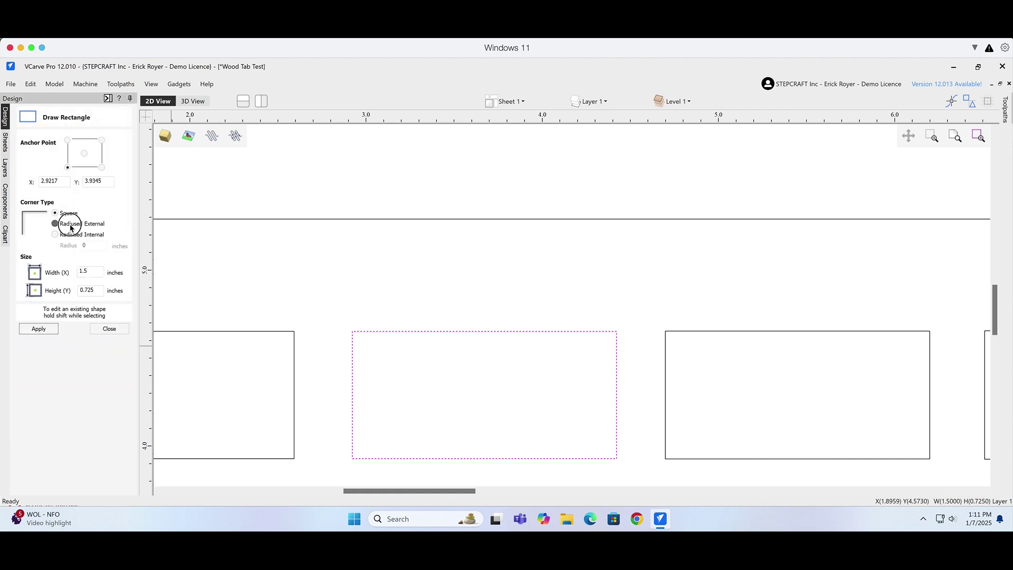
{"action": "left_click", "coordinate": [58, 223]}
{"action": "double_click", "coordinate": [86, 246]}
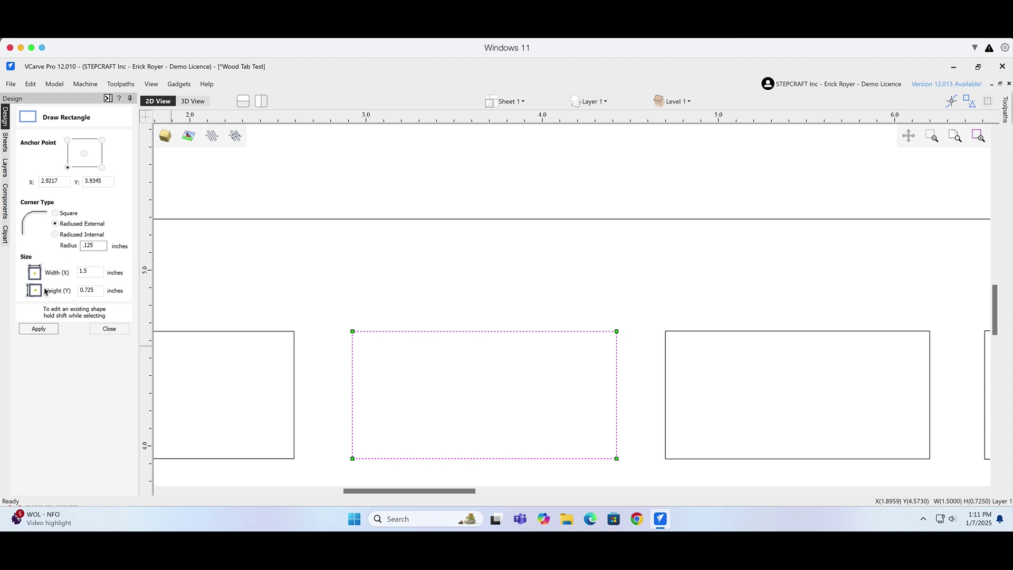
{"action": "left_click", "coordinate": [38, 328]}
{"action": "left_click", "coordinate": [113, 331]}
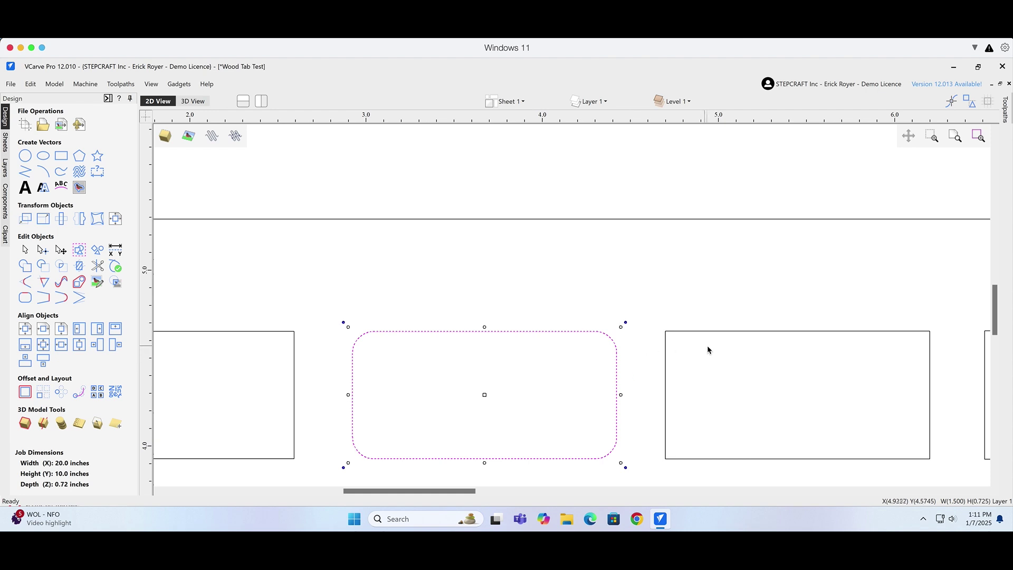
{"action": "scroll", "coordinate": [706, 348], "scroll_direction": "down", "scroll_amount": 5}
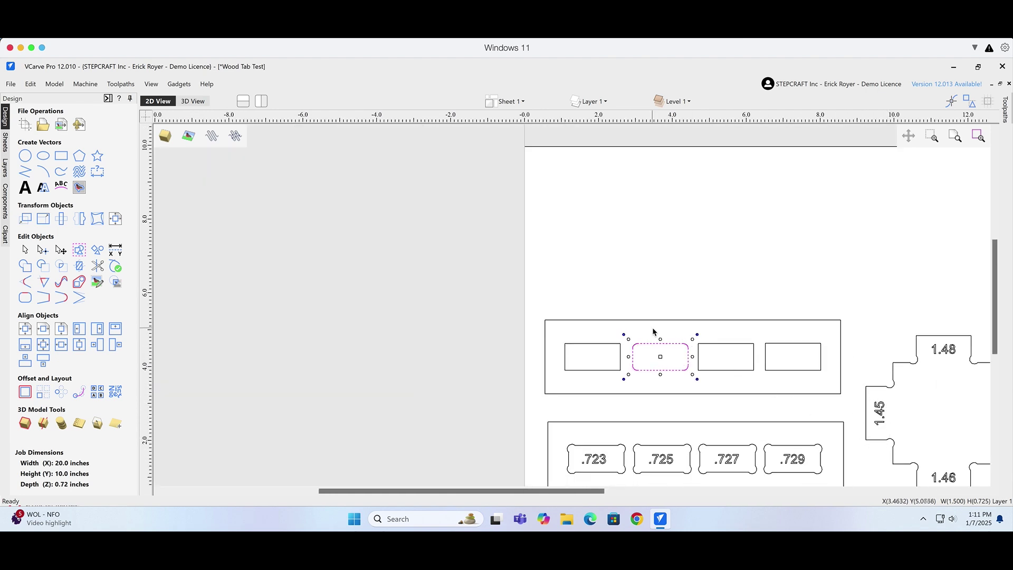
{"action": "scroll", "coordinate": [642, 349], "scroll_direction": "up", "scroll_amount": 5}
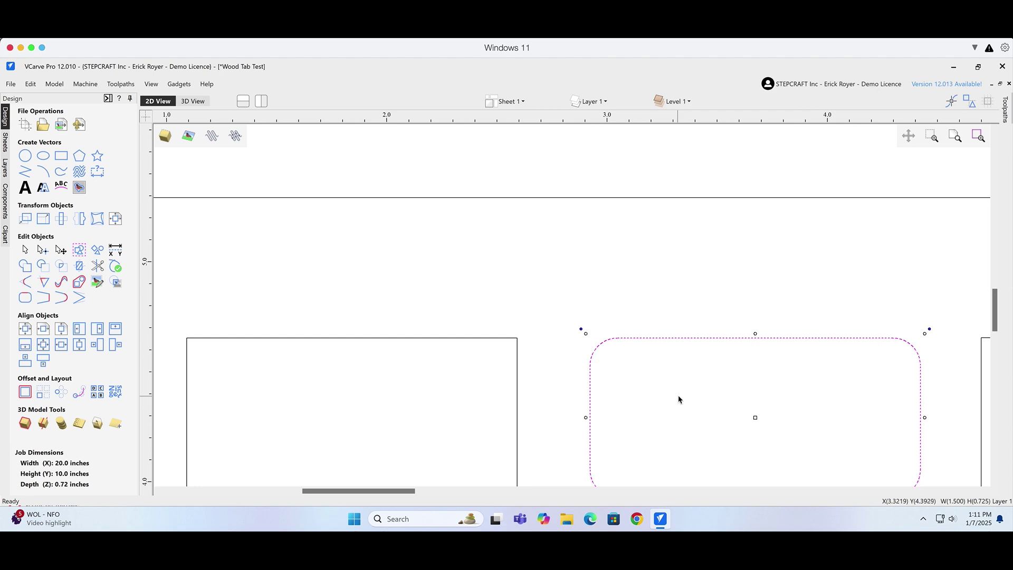
{"action": "key", "text": "ctrl+z"}
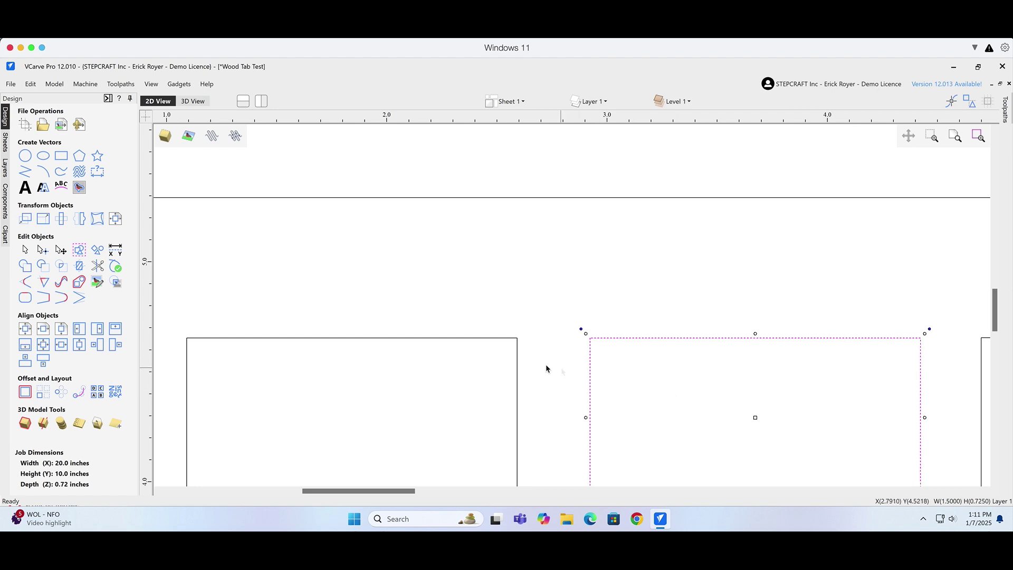
Add 0.125-inch dog-bone fillets to the top corners of the four slots
{"action": "left_click", "coordinate": [227, 288]}
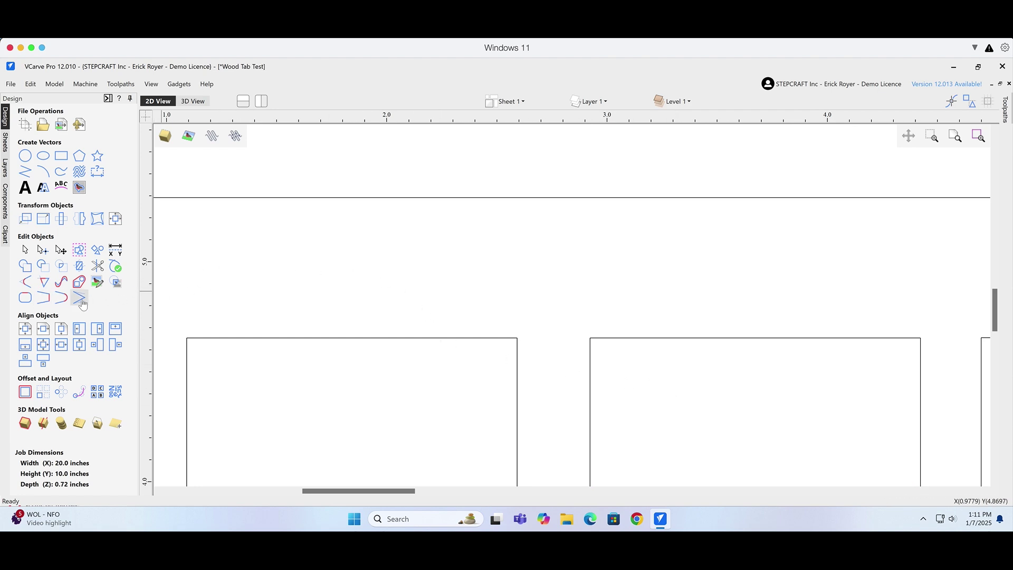
{"action": "left_click", "coordinate": [29, 286]}
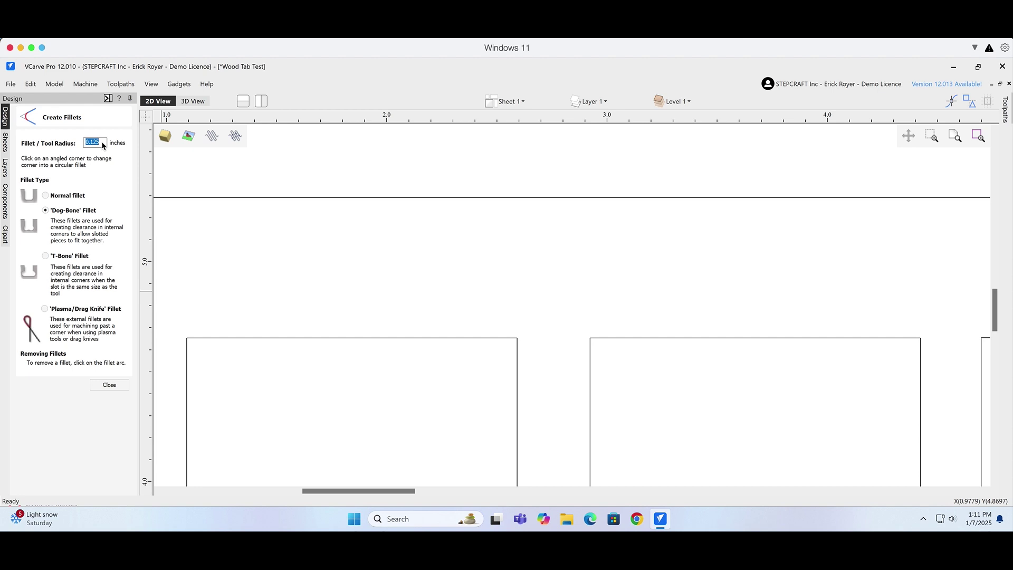
{"action": "scroll", "coordinate": [240, 335], "scroll_direction": "down", "scroll_amount": 3}
{"action": "left_click", "coordinate": [225, 333]}
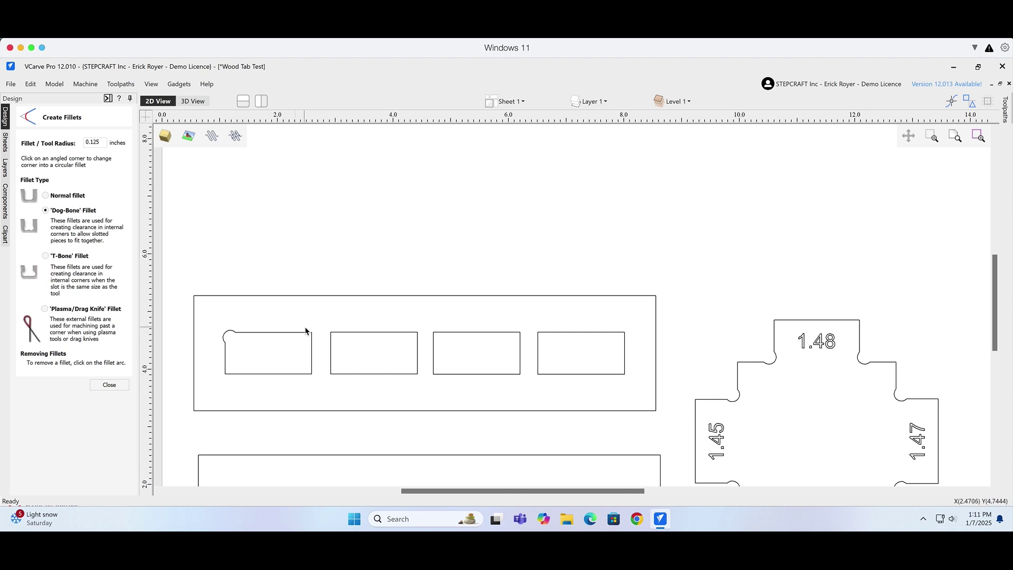
{"action": "left_click", "coordinate": [311, 333]}
{"action": "left_click", "coordinate": [331, 333]}
{"action": "left_click", "coordinate": [418, 333]}
{"action": "left_click", "coordinate": [434, 333]}
{"action": "left_click", "coordinate": [538, 333]}
{"action": "left_click", "coordinate": [520, 333]}
Add 0.125-inch dog-bone fillets to the bottom corners of all four slots
{"action": "left_click", "coordinate": [625, 374]}
{"action": "left_click", "coordinate": [538, 374]}
{"action": "left_click", "coordinate": [522, 374]}
{"action": "left_click", "coordinate": [434, 375]}
{"action": "left_click", "coordinate": [415, 375]}
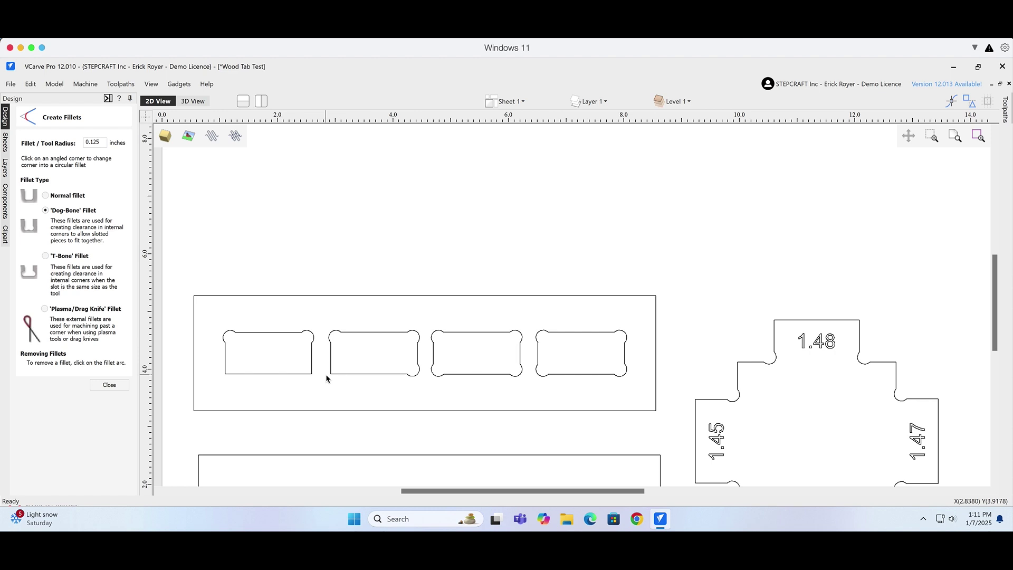
{"action": "left_click", "coordinate": [330, 375]}
{"action": "left_click", "coordinate": [312, 375]}
{"action": "left_click", "coordinate": [225, 375]}
{"action": "left_click", "coordinate": [110, 384]}
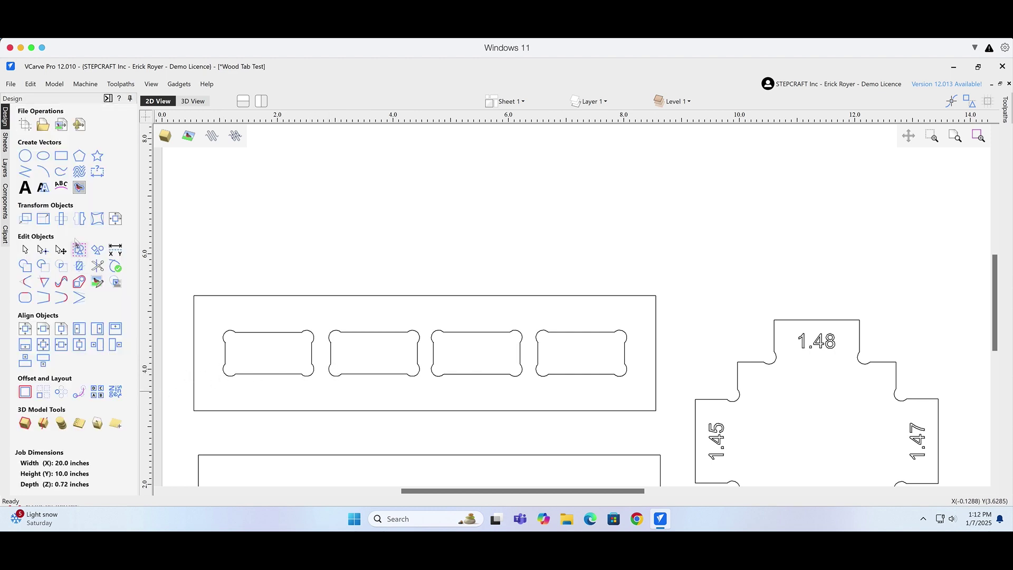
{"action": "left_click", "coordinate": [59, 159]}
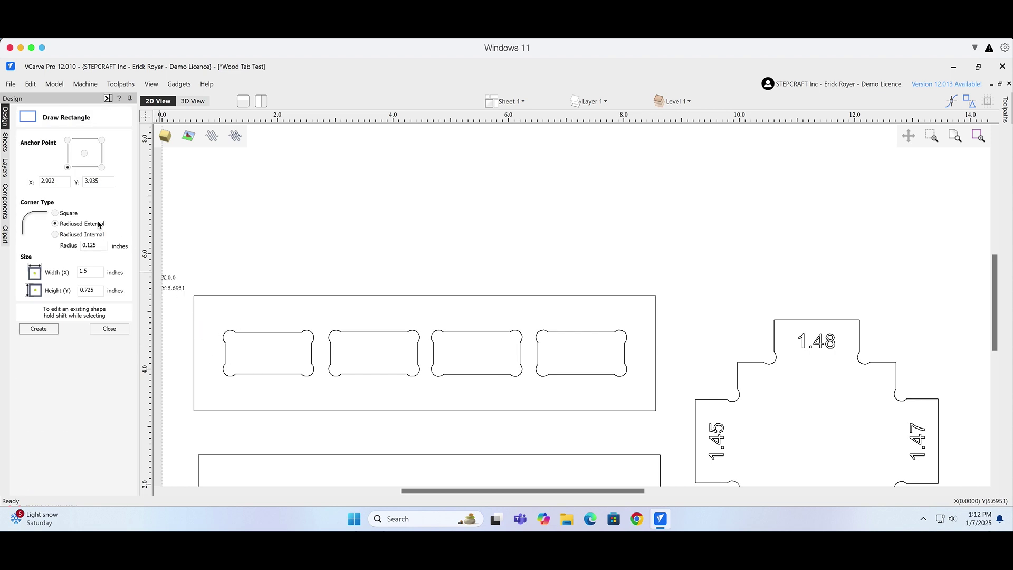
Draw a square-cornered rectangle inside the first slot, sized 1.5 × 0.72 inches
{"action": "left_click", "coordinate": [56, 213]}
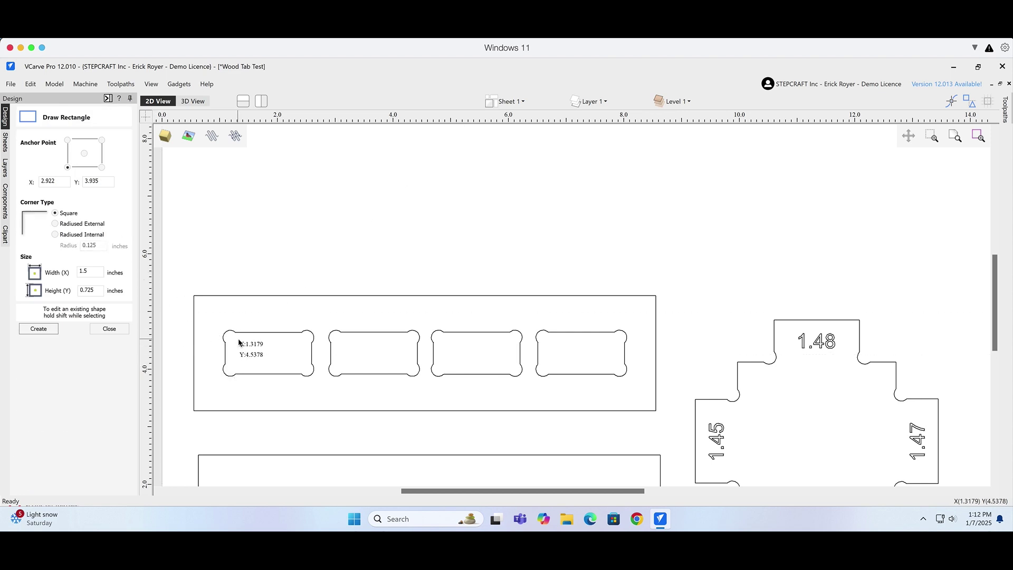
{"action": "left_click_drag", "start_coordinate": [231, 337], "coordinate": [309, 369]}
{"action": "double_click", "coordinate": [100, 272]}
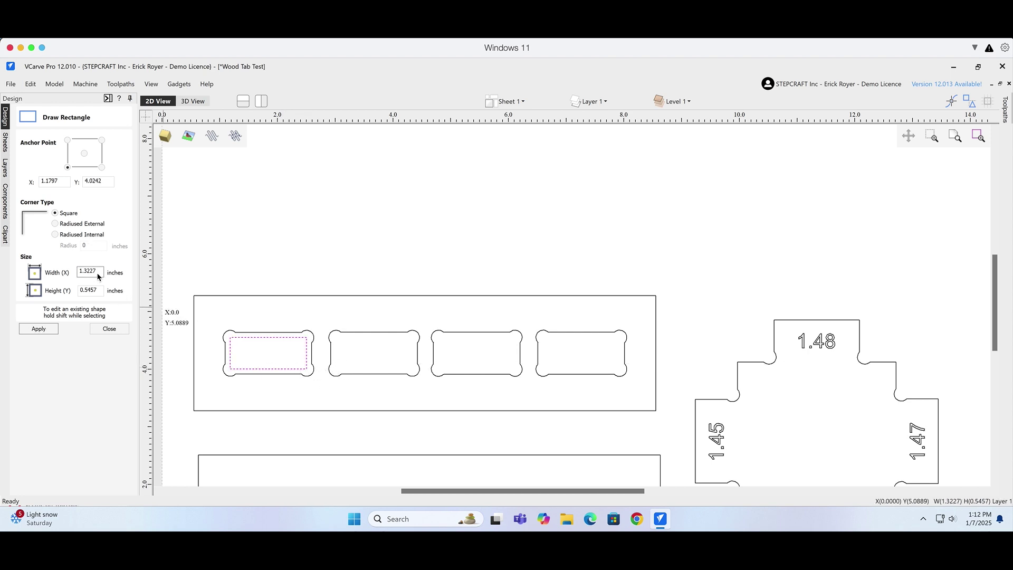
{"action": "type", "text": "1.5"}
{"action": "key", "text": "Tab"}
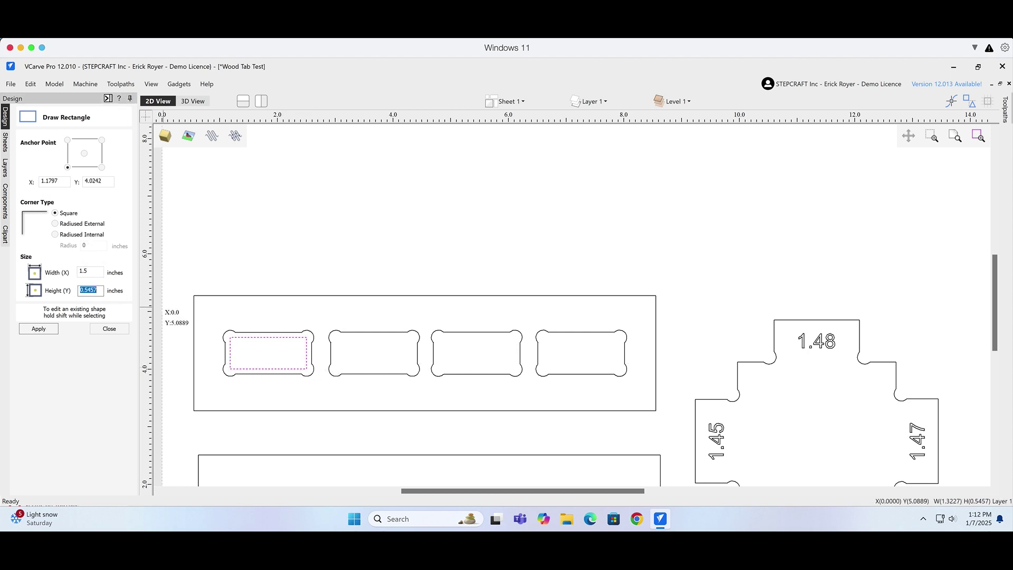
{"action": "type", "text": ".72"}
{"action": "left_click", "coordinate": [40, 329]}
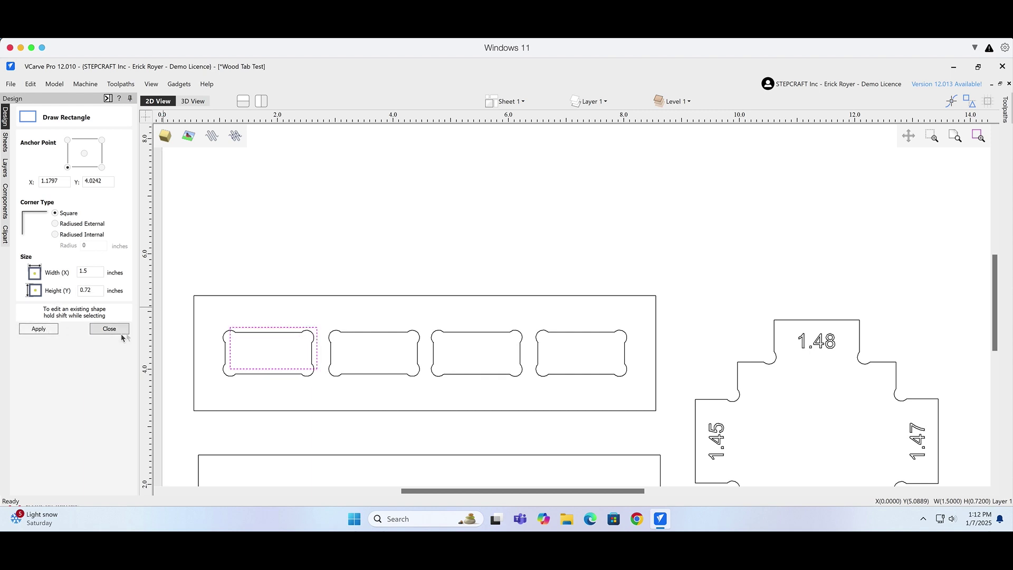
{"action": "key", "text": "Escape"}
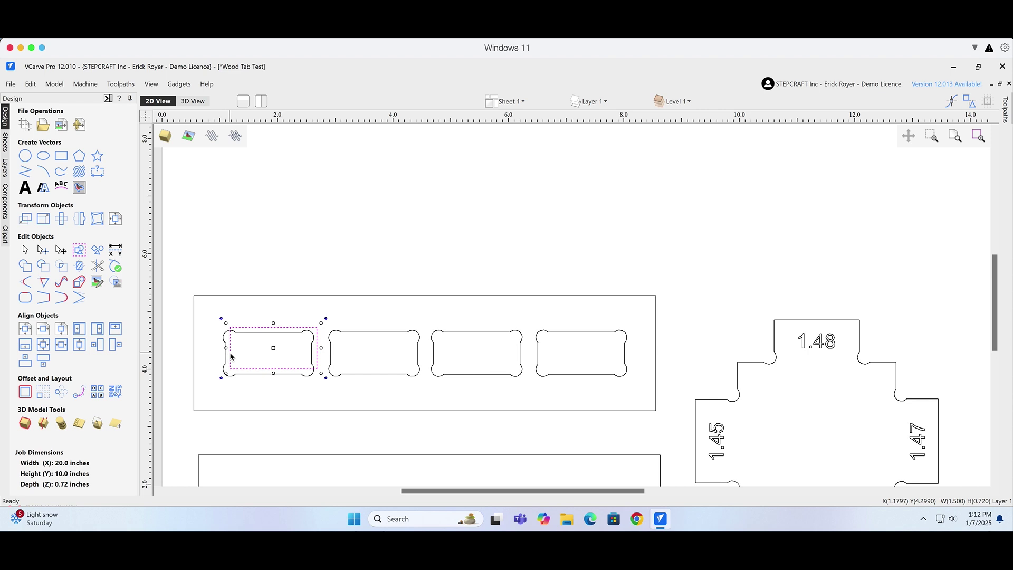
Centre the new 1.5 × 0.72 rectangle within the first filleted slot, then deselect
{"action": "left_click", "coordinate": [226, 357], "text": "shift"}
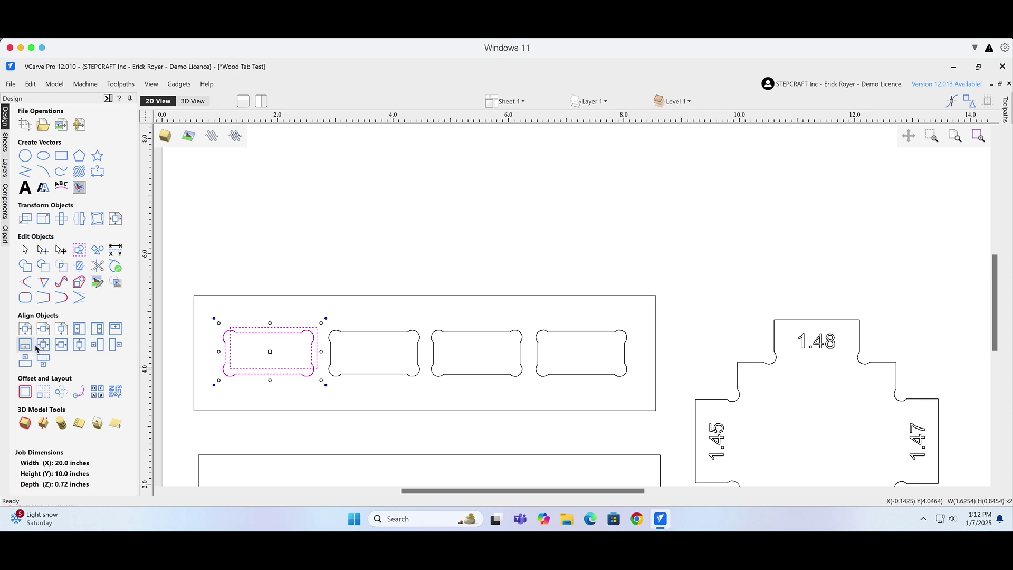
{"action": "left_click", "coordinate": [43, 344]}
{"action": "scroll", "coordinate": [317, 340], "scroll_direction": "up", "scroll_amount": 3}
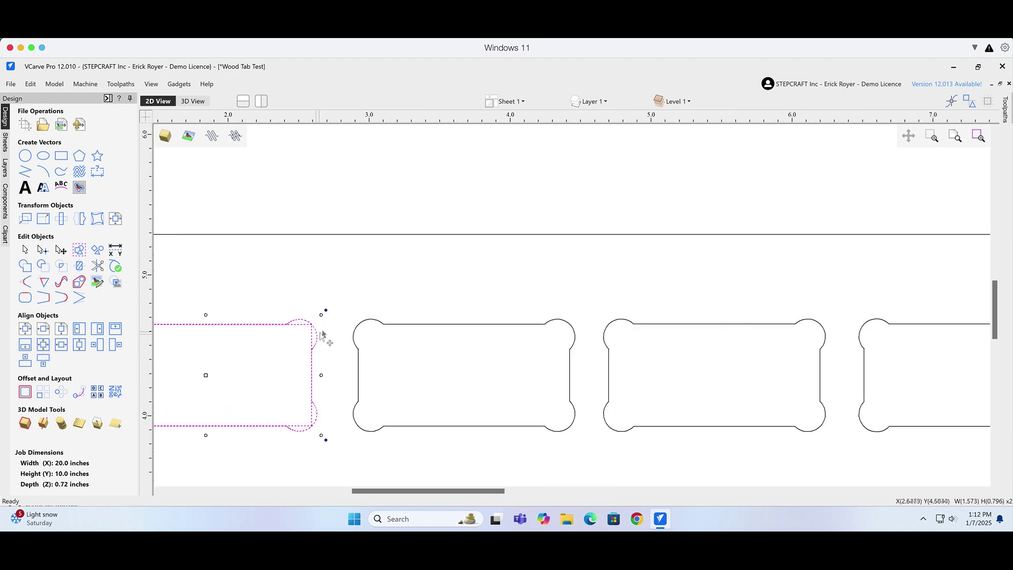
{"action": "scroll", "coordinate": [316, 327], "scroll_direction": "up", "scroll_amount": 3}
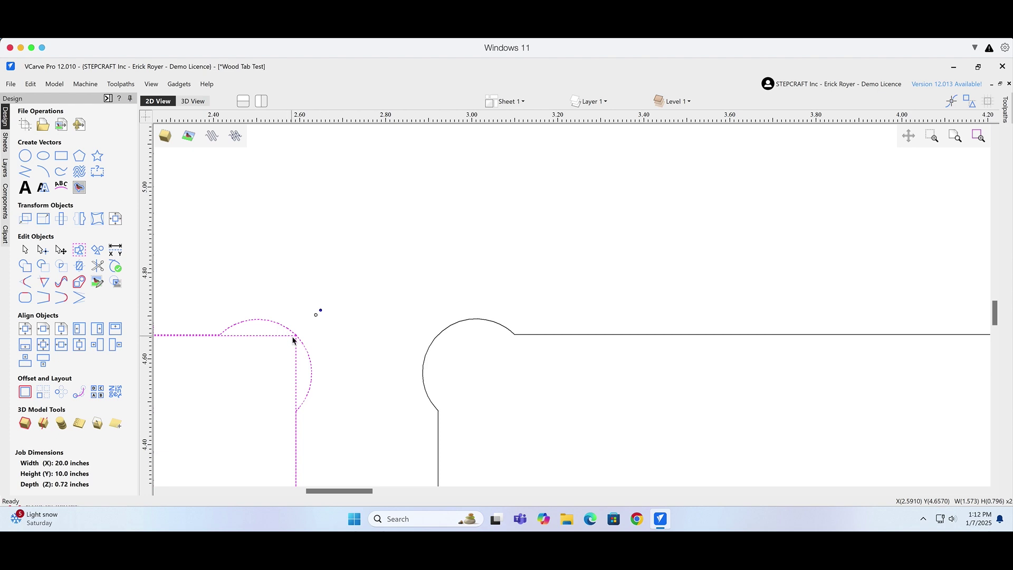
{"action": "scroll", "coordinate": [297, 340], "scroll_direction": "down", "scroll_amount": 1}
{"action": "scroll", "coordinate": [296, 340], "scroll_direction": "down", "scroll_amount": 3}
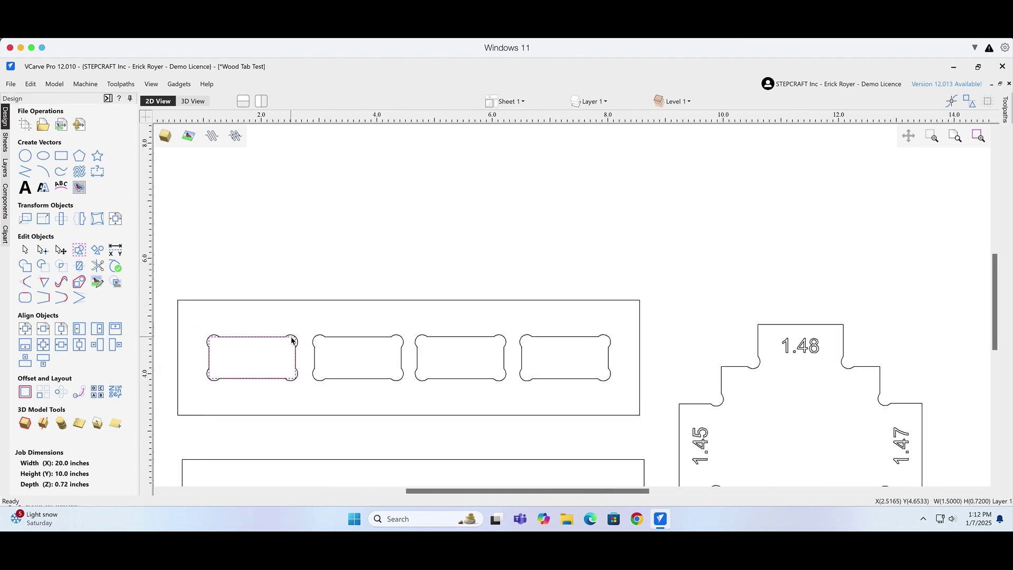
{"action": "left_click", "coordinate": [307, 341]}
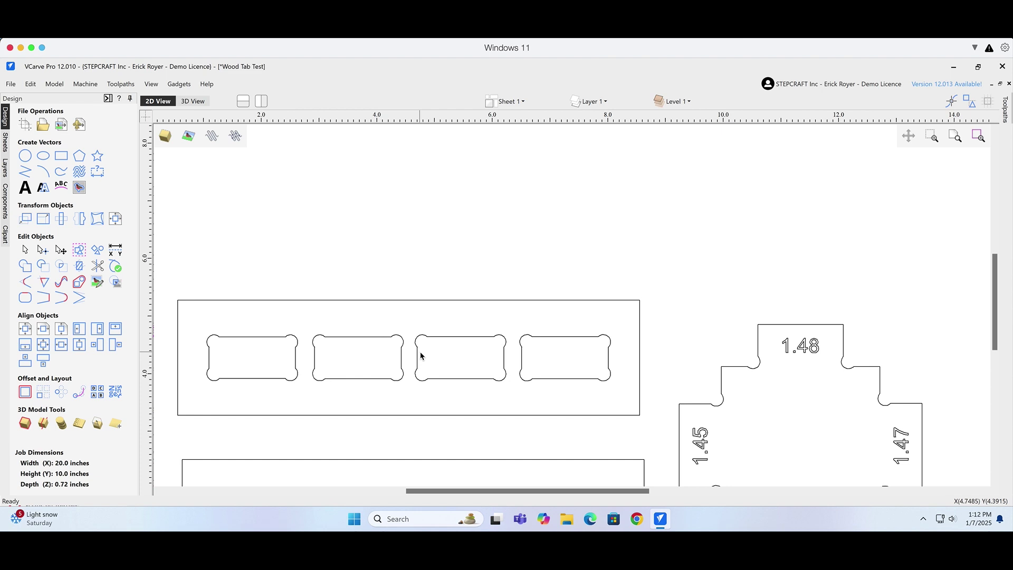
{"action": "scroll", "coordinate": [429, 355], "scroll_direction": "down", "scroll_amount": 4}
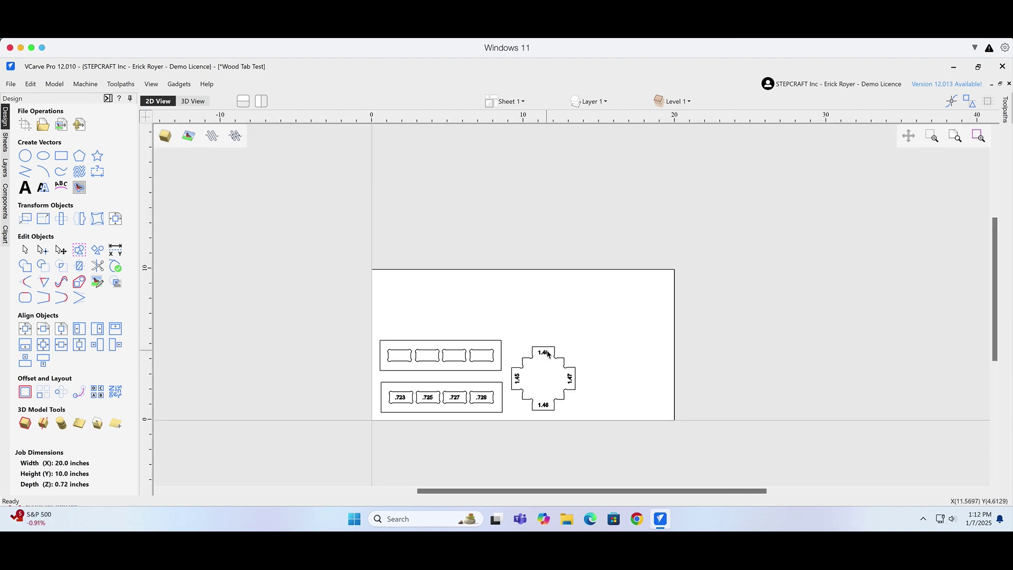
{"action": "scroll", "coordinate": [567, 359], "scroll_direction": "up", "scroll_amount": 3}
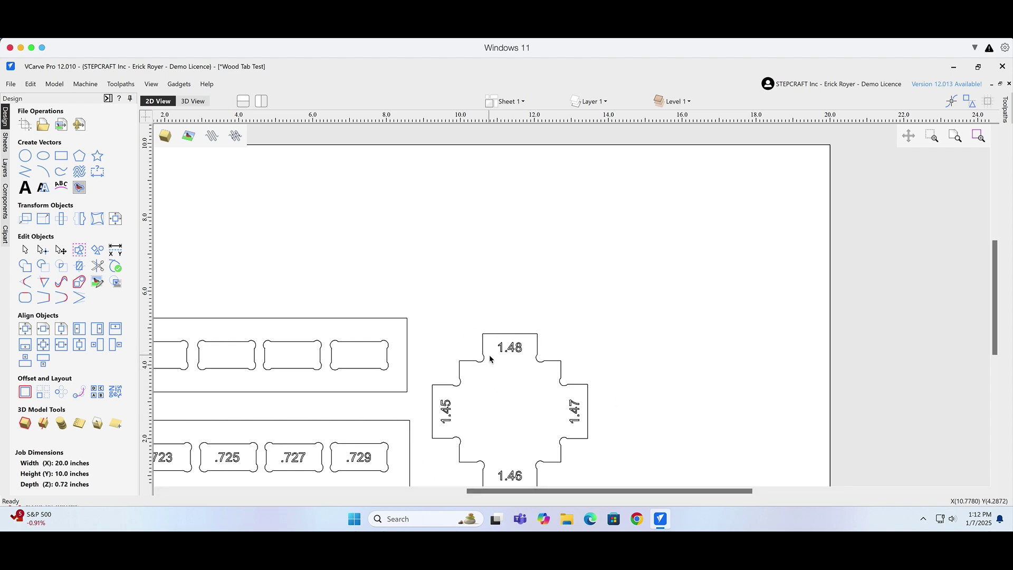
{"action": "scroll", "coordinate": [490, 359], "scroll_direction": "down", "scroll_amount": 3}
{"action": "scroll", "coordinate": [603, 379], "scroll_direction": "up", "scroll_amount": 3}
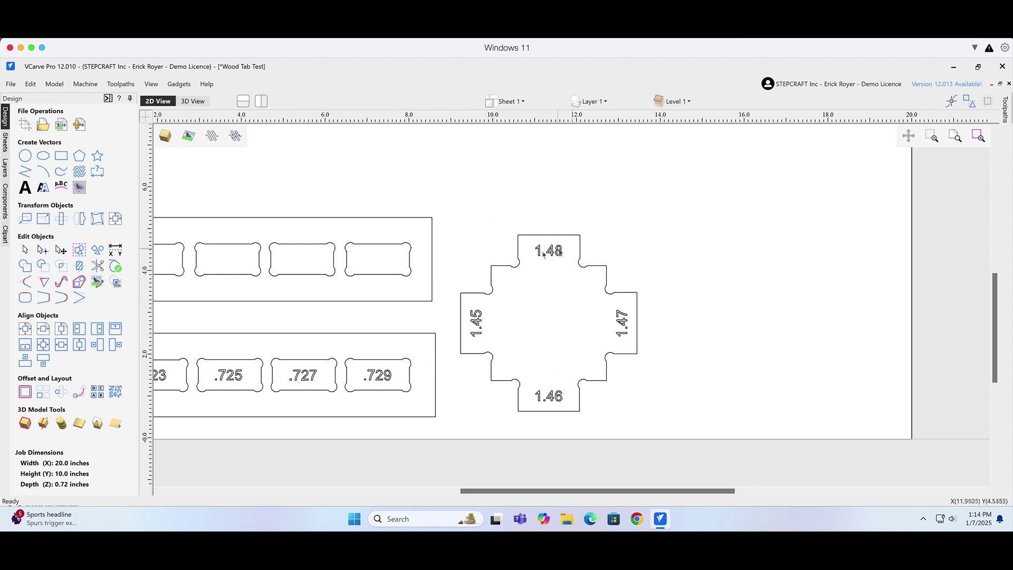
{"action": "scroll", "coordinate": [661, 290], "scroll_direction": "down", "scroll_amount": 3}
{"action": "scroll", "coordinate": [693, 294], "scroll_direction": "up", "scroll_amount": 3}
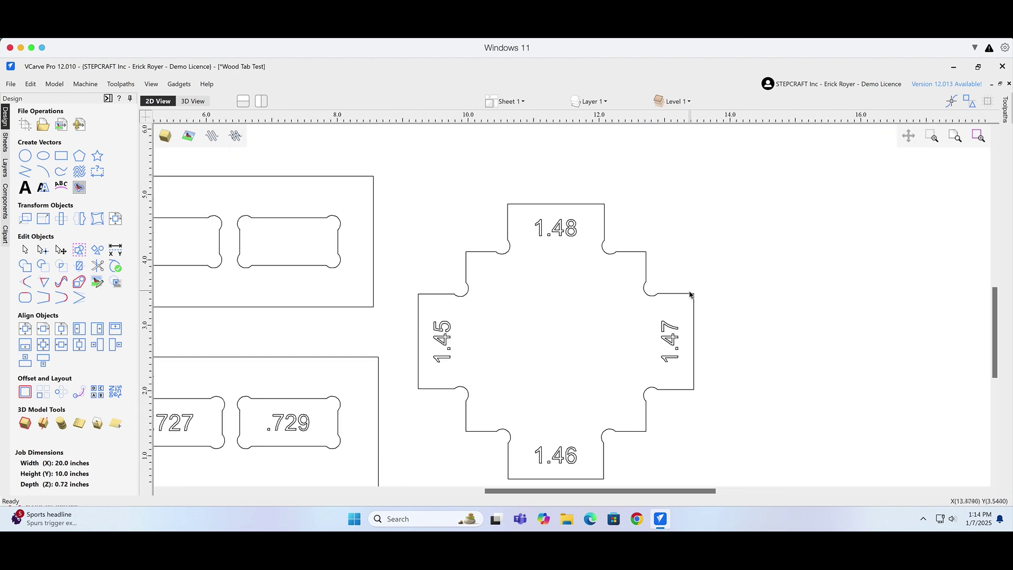
Draw a 2.75-inch square between the cross's inner corners and move it right of the cross
{"action": "left_click", "coordinate": [62, 156]}
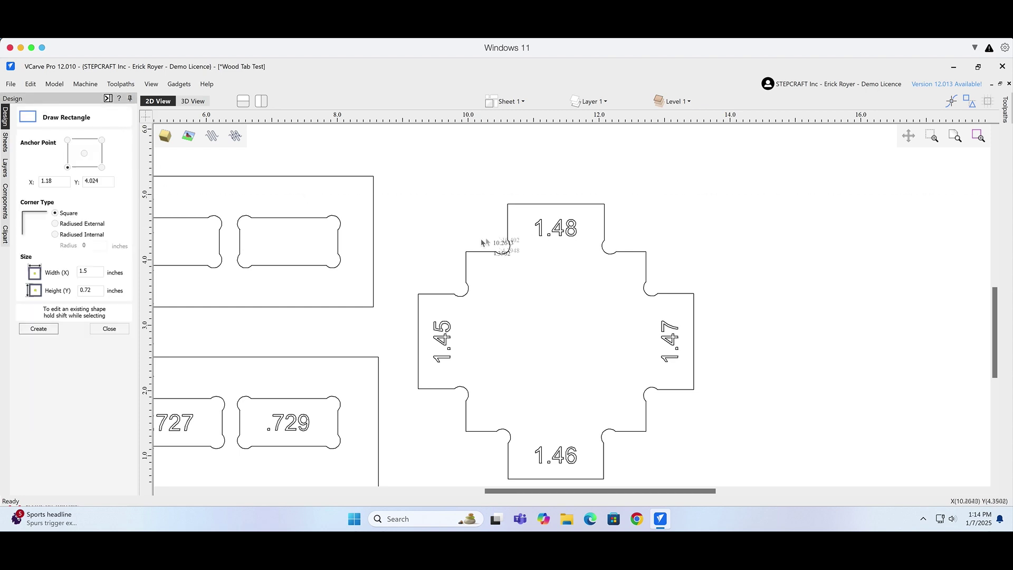
{"action": "left_click", "coordinate": [466, 251]}
{"action": "left_click", "coordinate": [645, 431]}
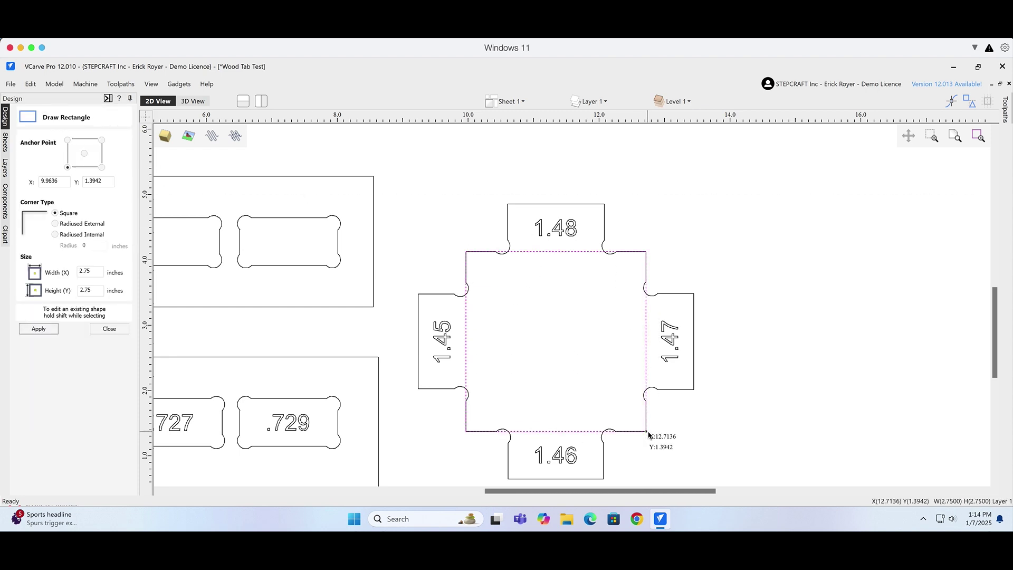
{"action": "left_click", "coordinate": [109, 329]}
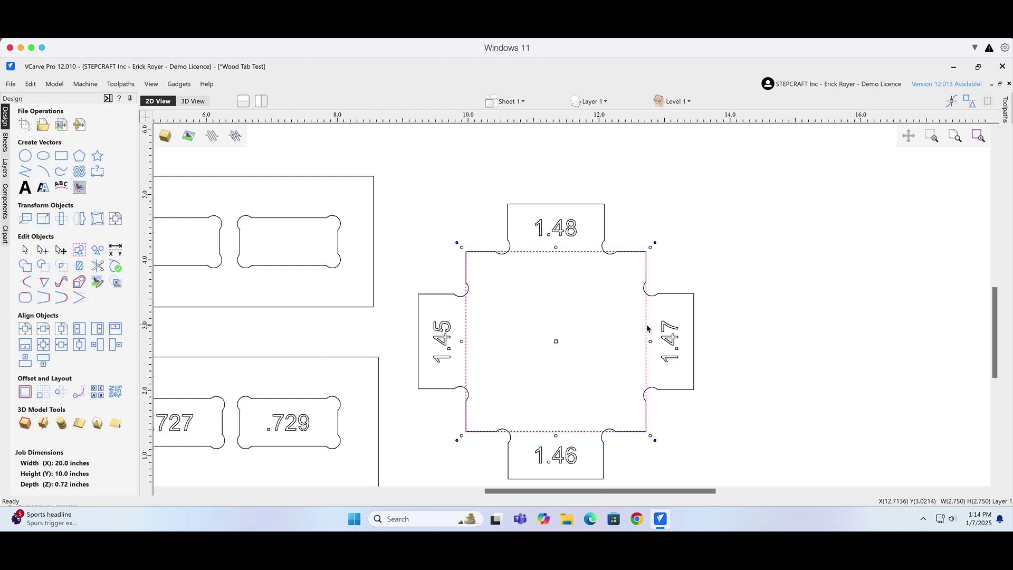
{"action": "left_click_drag", "start_coordinate": [647, 329], "coordinate": [926, 267]}
{"action": "scroll", "coordinate": [755, 262], "scroll_direction": "down", "scroll_amount": 2}
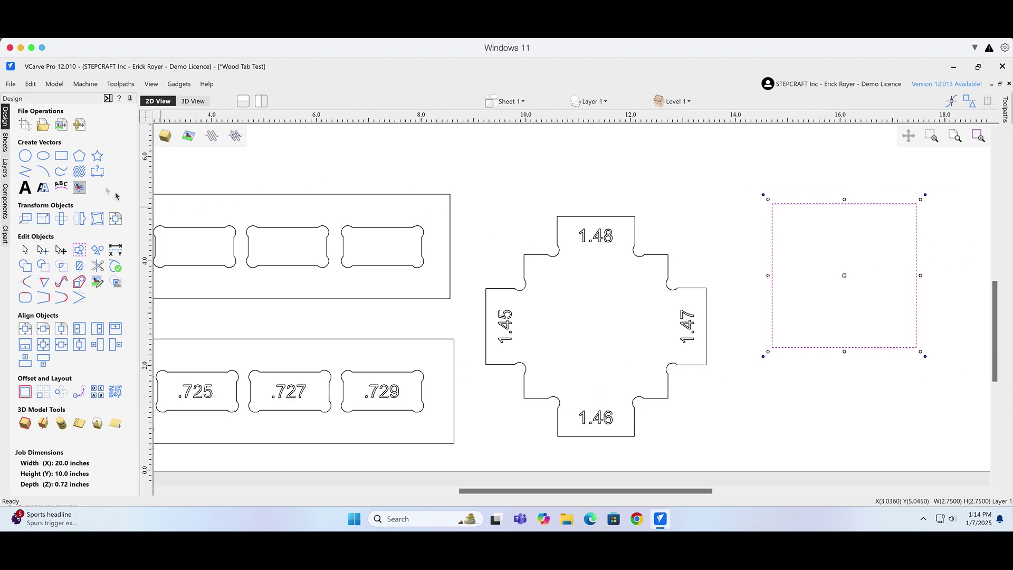
Place four 1.48 × 0.72 inch tab rectangles on the square's top, right, bottom and left sides
{"action": "left_click", "coordinate": [380, 169]}
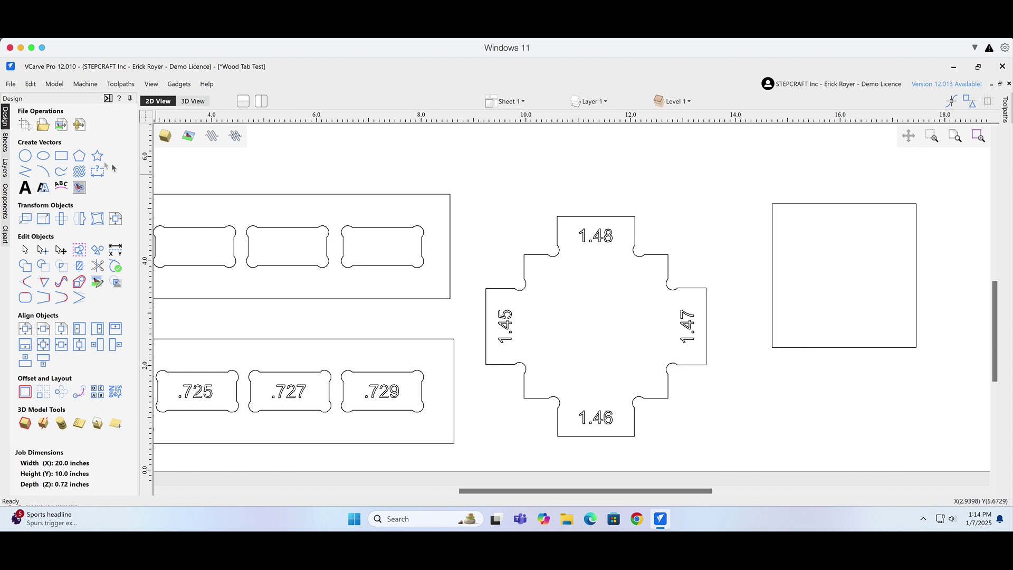
{"action": "left_click", "coordinate": [61, 156]}
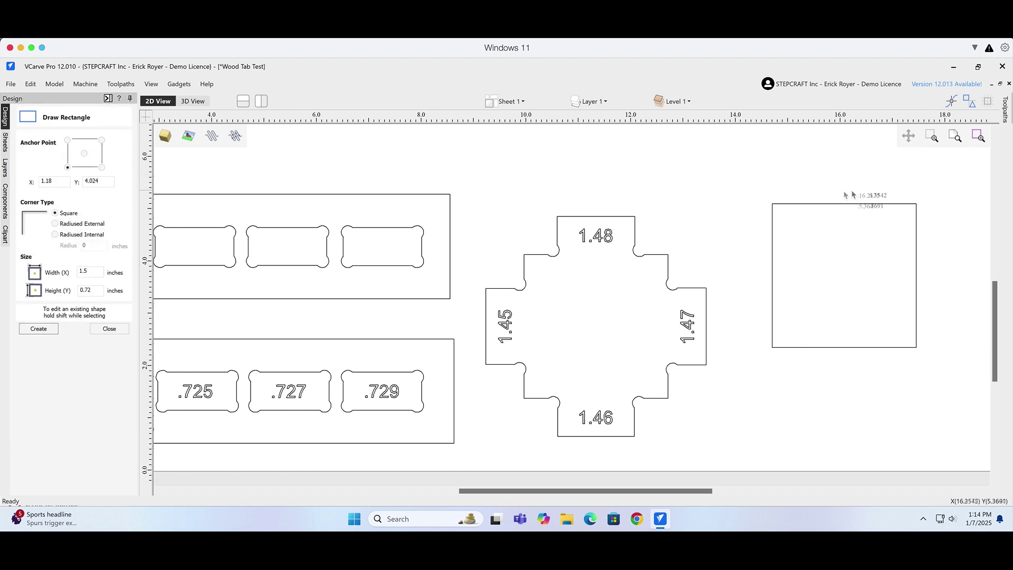
{"action": "left_click", "coordinate": [98, 290]}
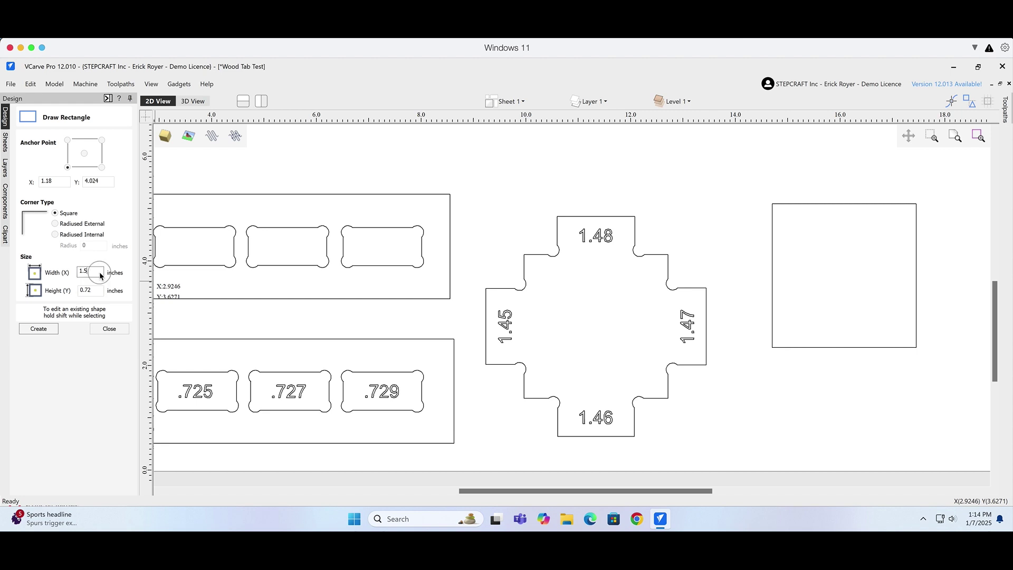
{"action": "double_click", "coordinate": [82, 271]}
{"action": "type", "text": "1.48"}
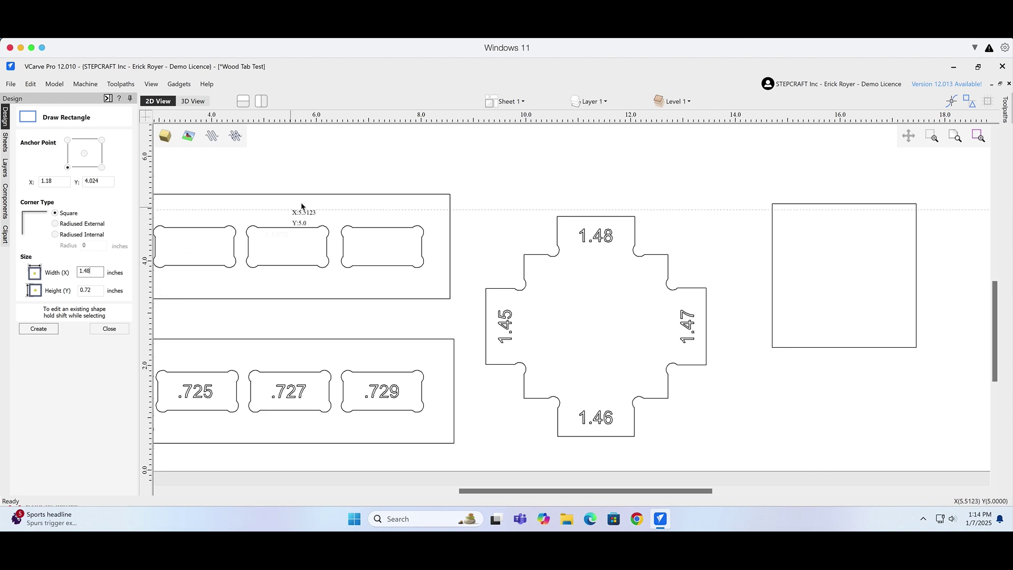
{"action": "left_click", "coordinate": [810, 203]}
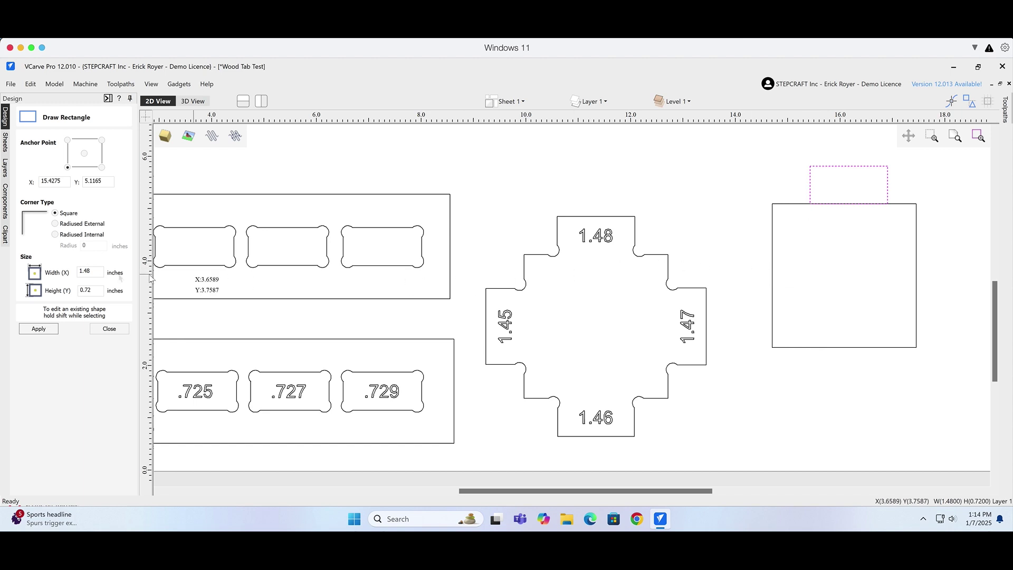
{"action": "left_click", "coordinate": [925, 276]}
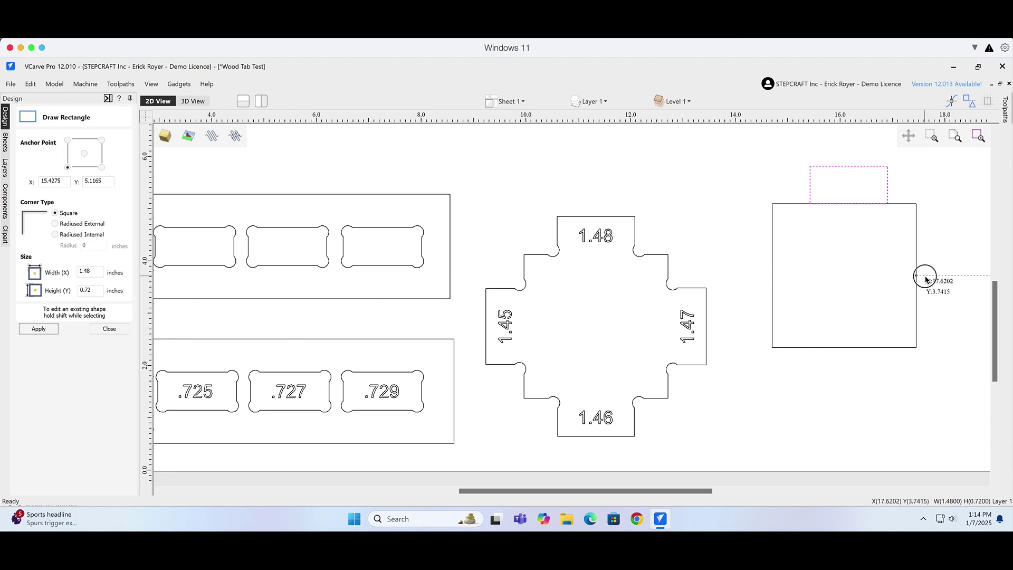
{"action": "left_click", "coordinate": [844, 361]}
{"action": "left_click", "coordinate": [703, 263]}
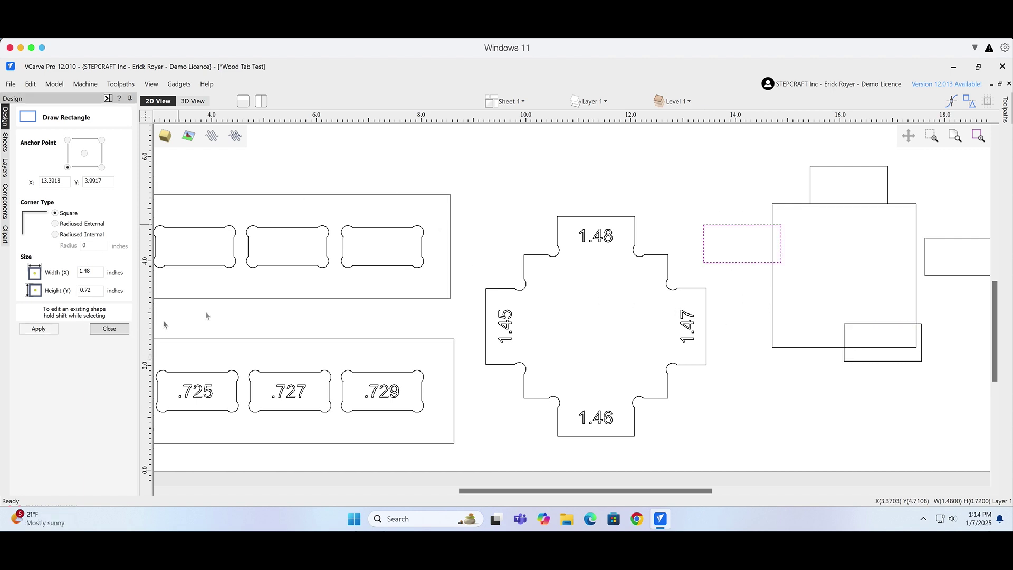
{"action": "left_click", "coordinate": [109, 328]}
Resize the right tab to 1.47 inches wide and the lower tab to 1.46 inches wide
{"action": "left_click", "coordinate": [949, 238]}
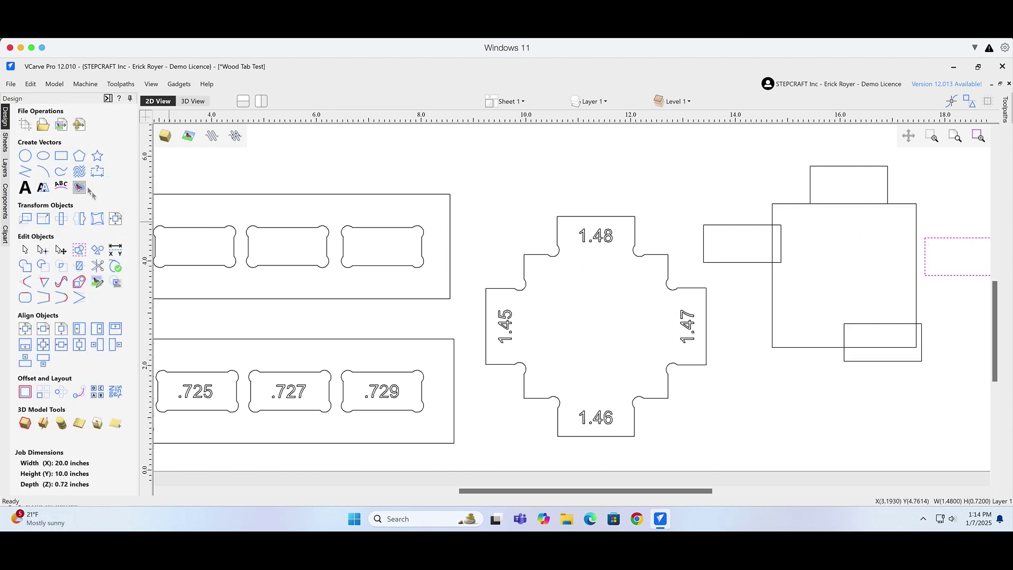
{"action": "left_click", "coordinate": [61, 155]}
{"action": "left_click", "coordinate": [95, 274]}
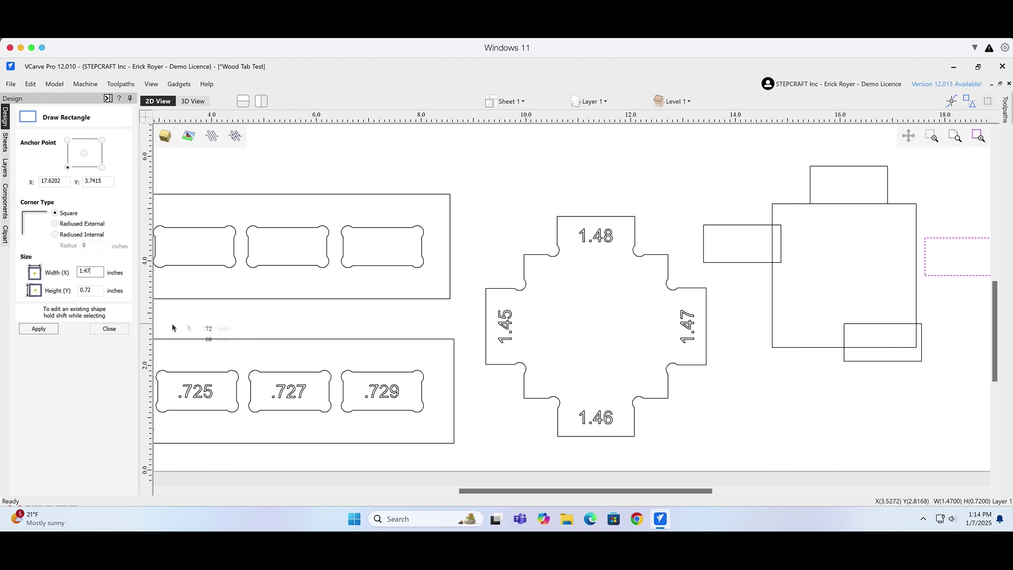
{"action": "key", "text": "Escape"}
{"action": "left_click", "coordinate": [848, 362]}
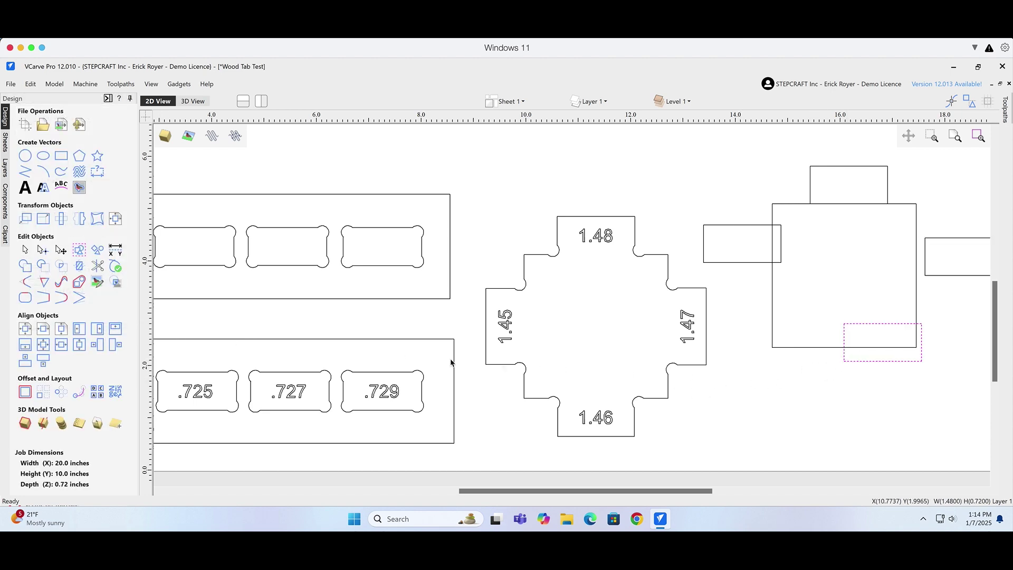
{"action": "left_click", "coordinate": [61, 155]}
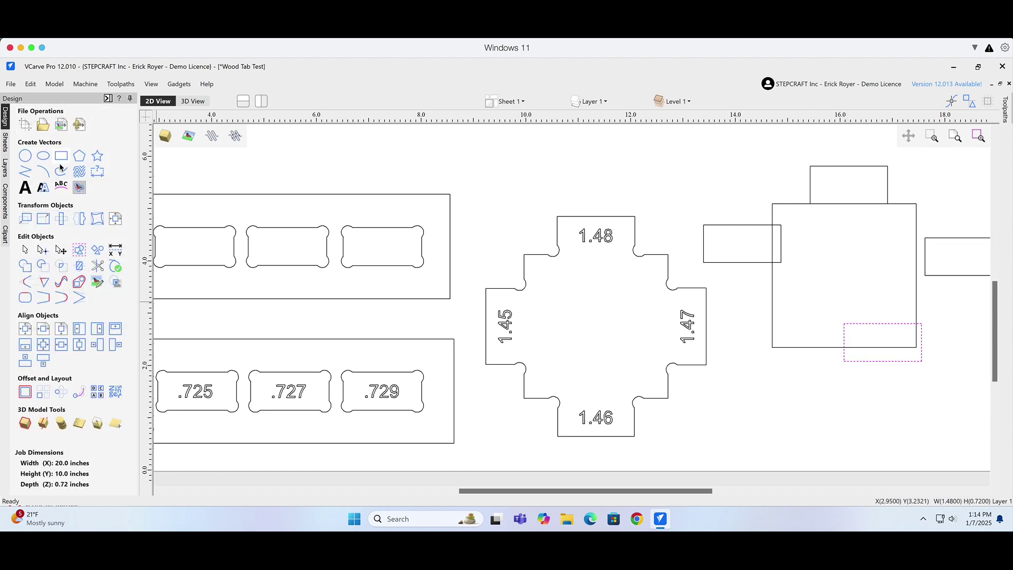
{"action": "left_click", "coordinate": [97, 273]}
{"action": "key", "text": "BackSpace"}
{"action": "type", "text": "6"}
{"action": "left_click", "coordinate": [38, 329]}
Resize the left tab to 1.45 inches wide, then select the top tab
{"action": "left_click", "coordinate": [712, 262]}
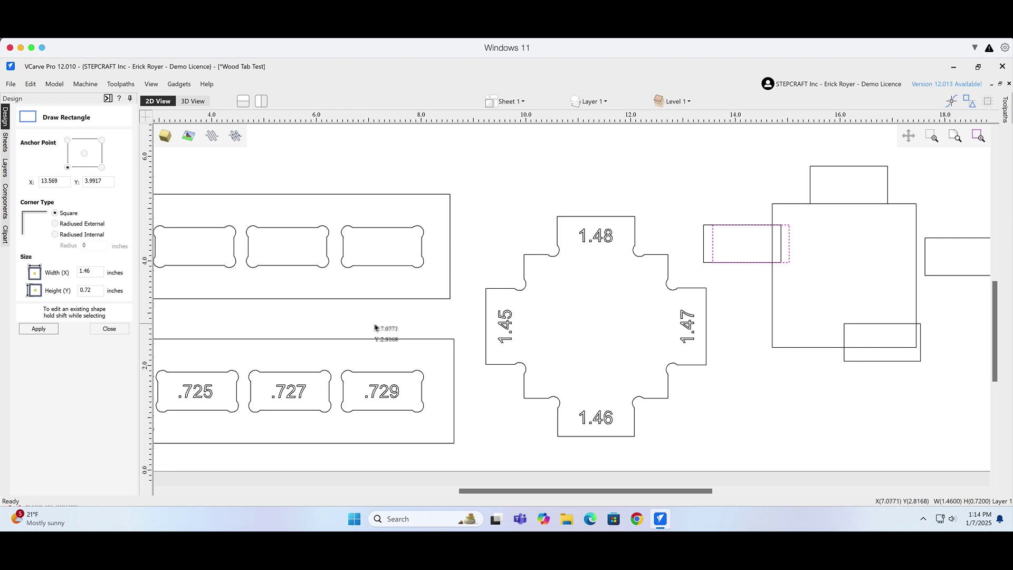
{"action": "key", "text": "Escape"}
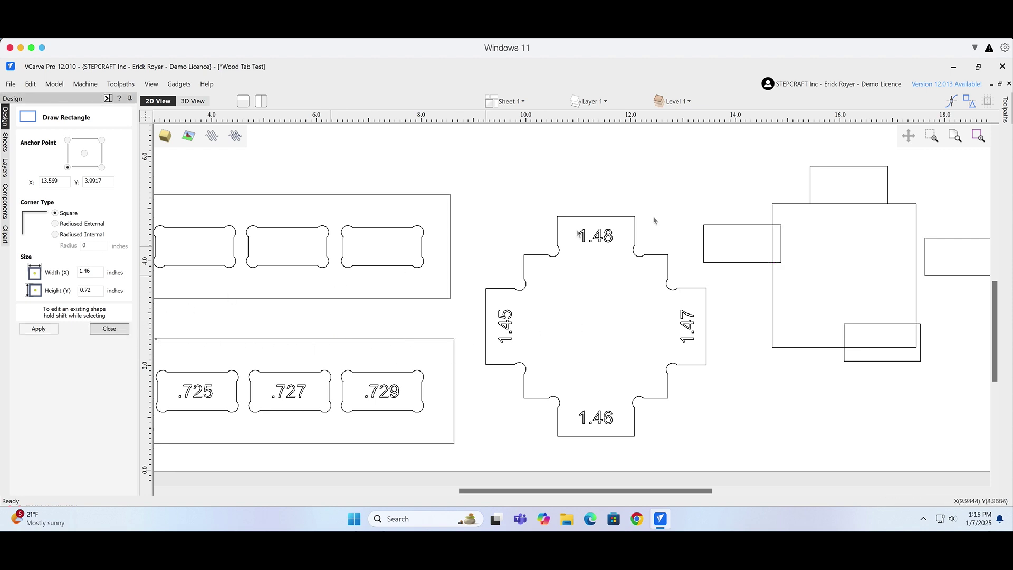
{"action": "key", "text": "Escape"}
{"action": "left_click", "coordinate": [729, 262]}
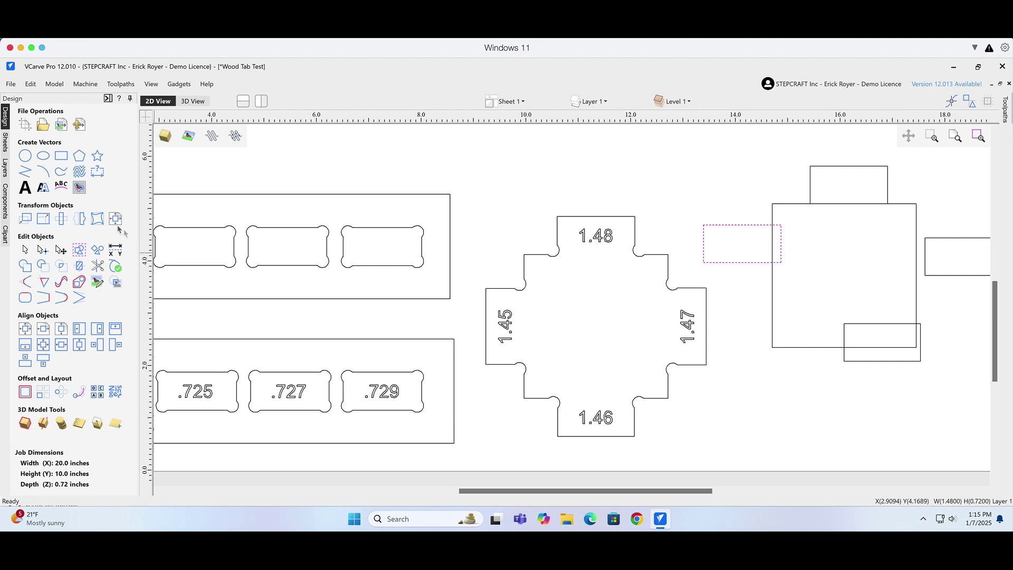
{"action": "left_click", "coordinate": [62, 155]}
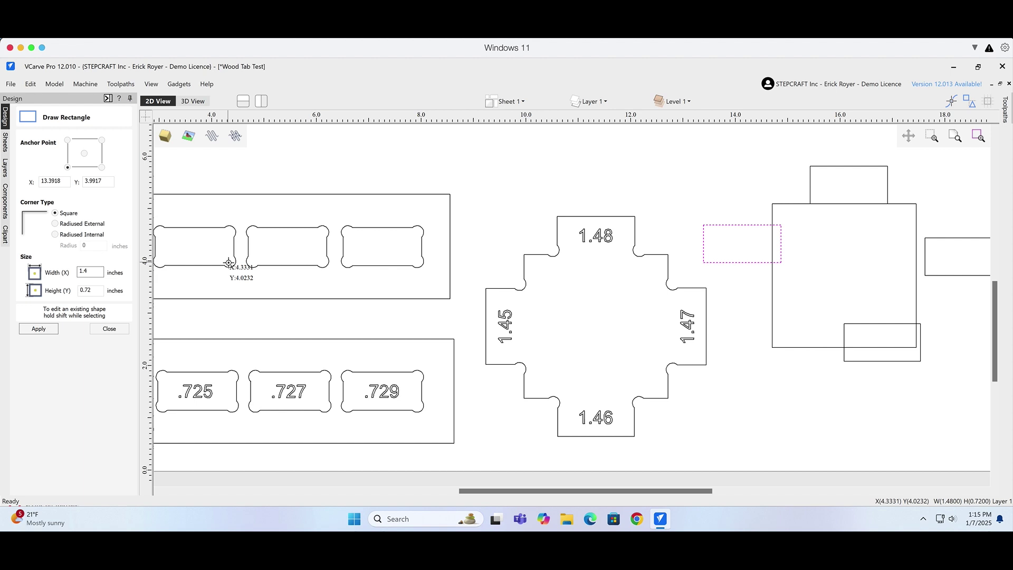
{"action": "left_click", "coordinate": [53, 329]}
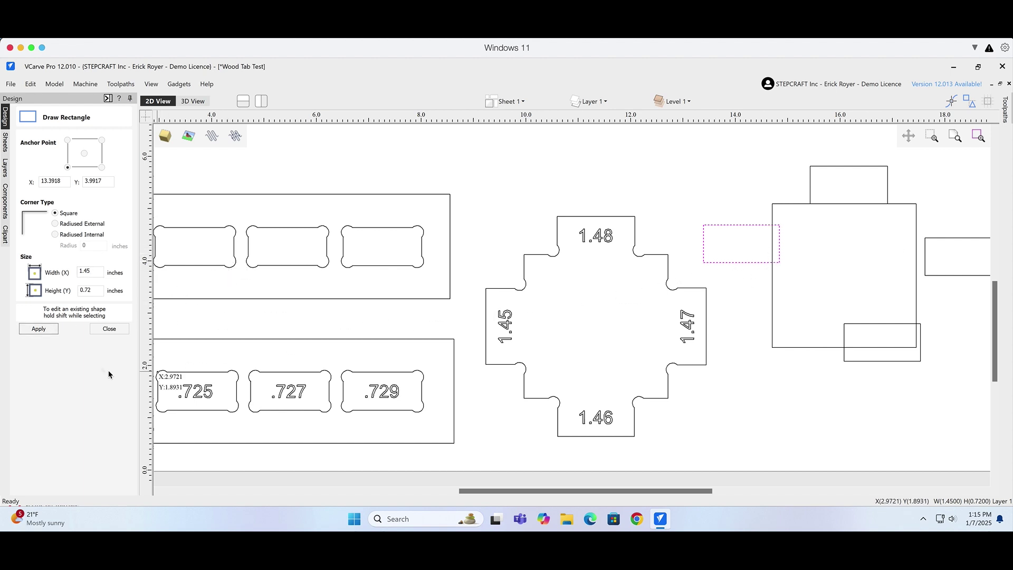
{"action": "left_click", "coordinate": [109, 329]}
{"action": "left_click", "coordinate": [887, 182]}
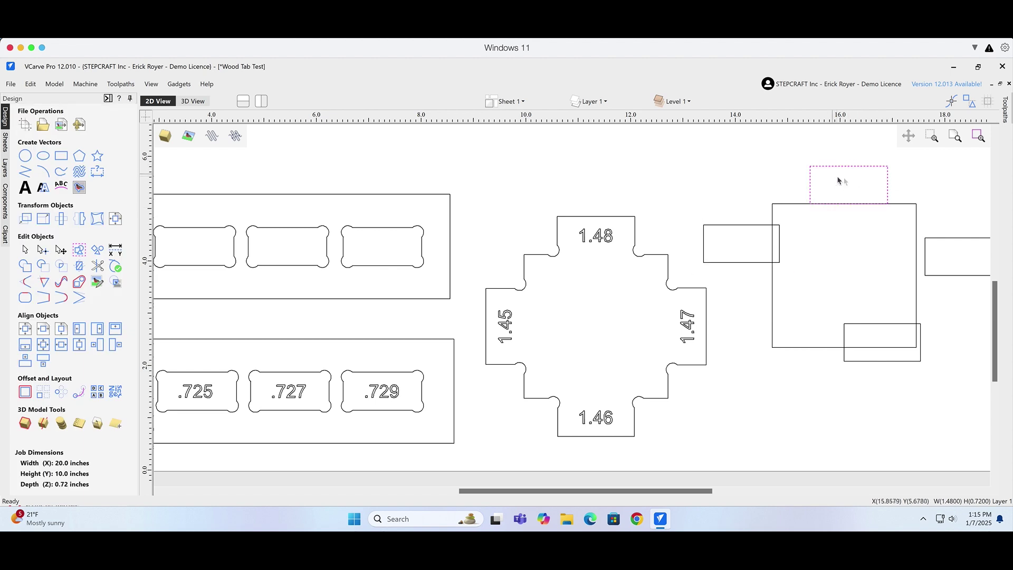
Centre the top and bottom tabs horizontally on the square, butting the bottom tab against its lower edge
{"action": "left_click", "coordinate": [915, 224], "text": "shift"}
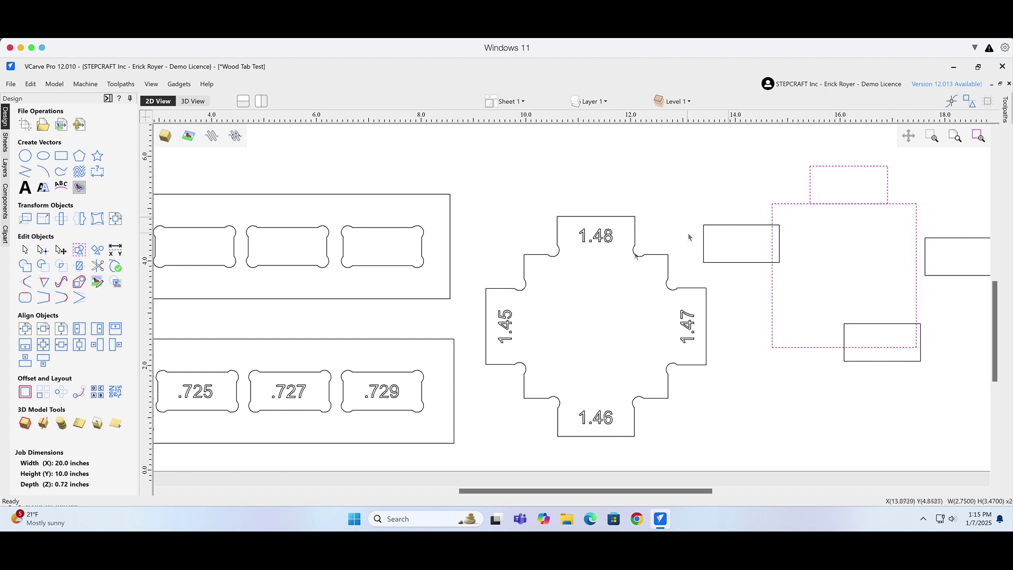
{"action": "left_click", "coordinate": [61, 345]}
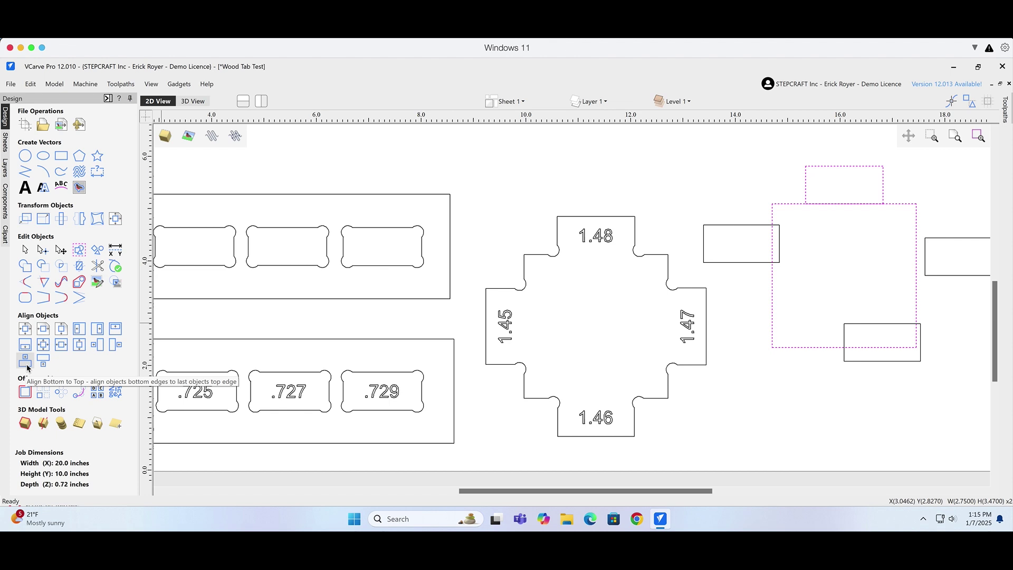
{"action": "left_click", "coordinate": [933, 318]}
{"action": "left_click", "coordinate": [892, 324]}
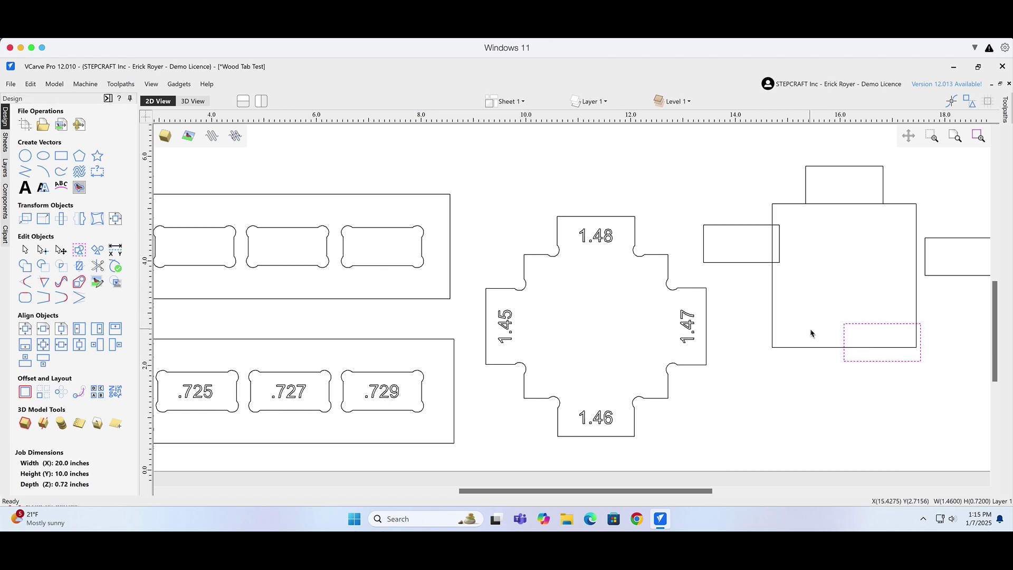
{"action": "left_click", "coordinate": [808, 347], "text": "shift"}
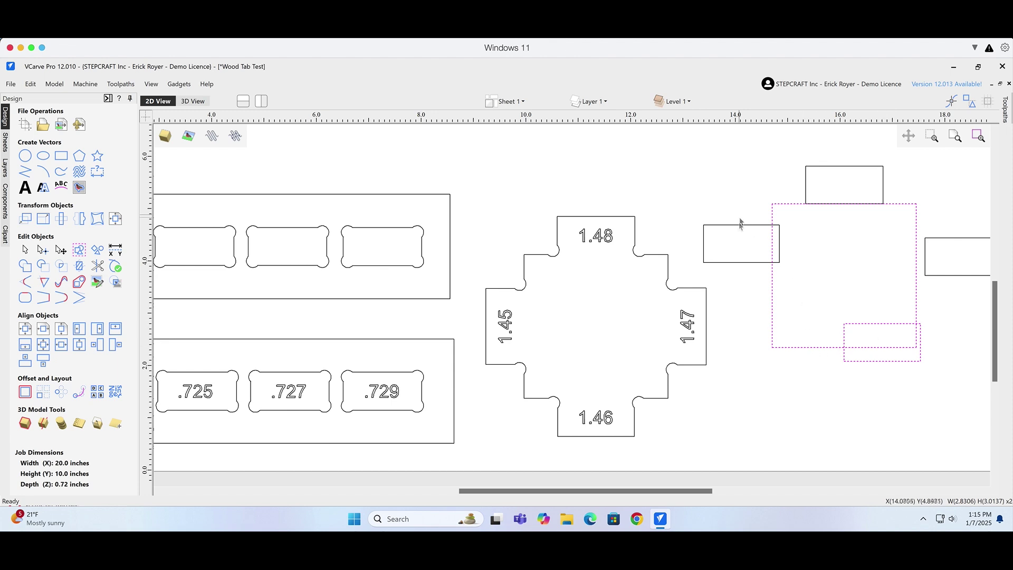
{"action": "left_click", "coordinate": [61, 345]}
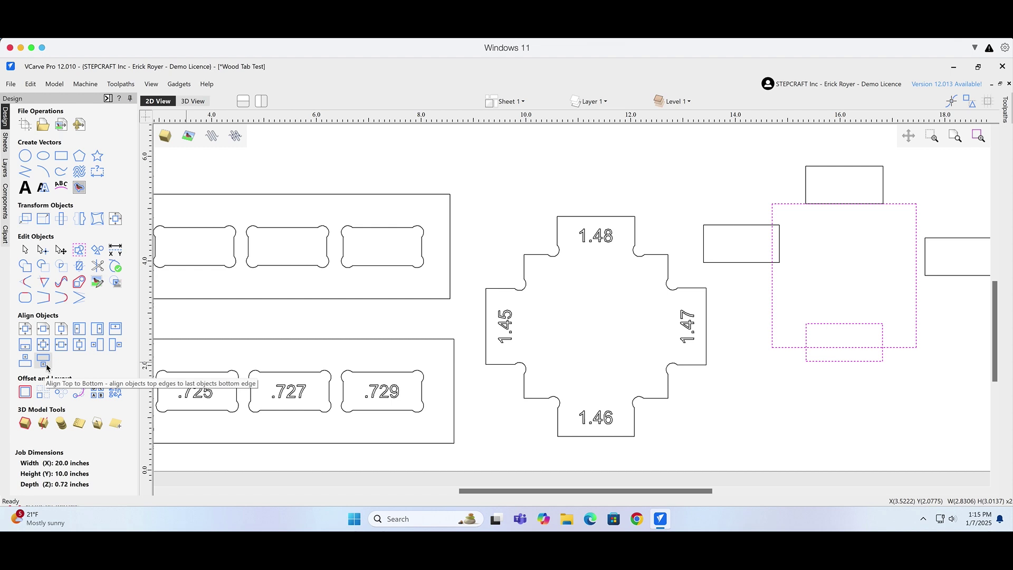
{"action": "left_click", "coordinate": [43, 361]}
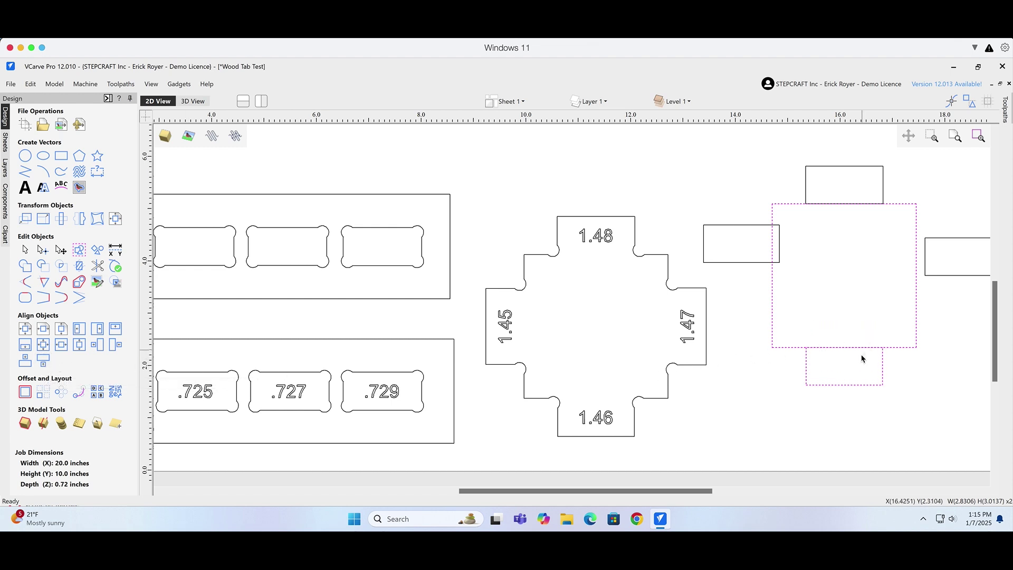
{"action": "left_click", "coordinate": [939, 275]}
{"action": "left_click", "coordinate": [61, 219]}
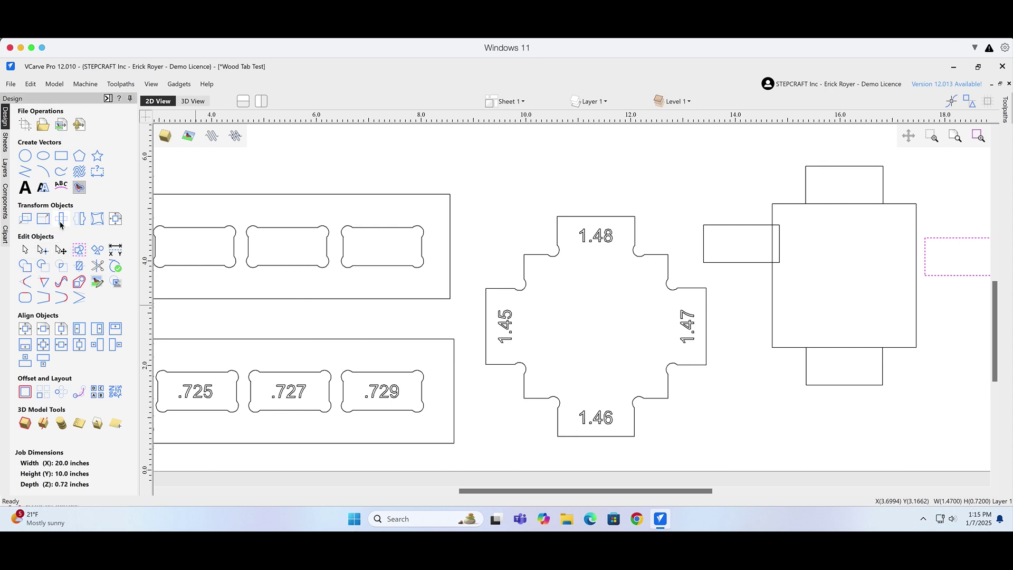
Rotate the right and left side rectangles 90° so each stands upright
{"action": "key", "text": "Return"}
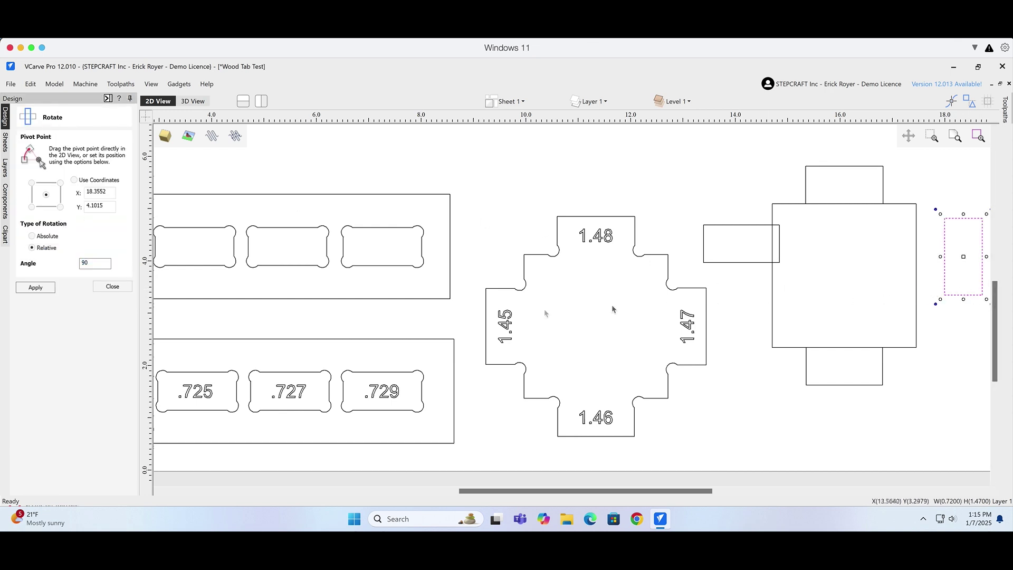
{"action": "left_click", "coordinate": [113, 287]}
{"action": "left_click", "coordinate": [758, 263]}
{"action": "left_click", "coordinate": [61, 218]}
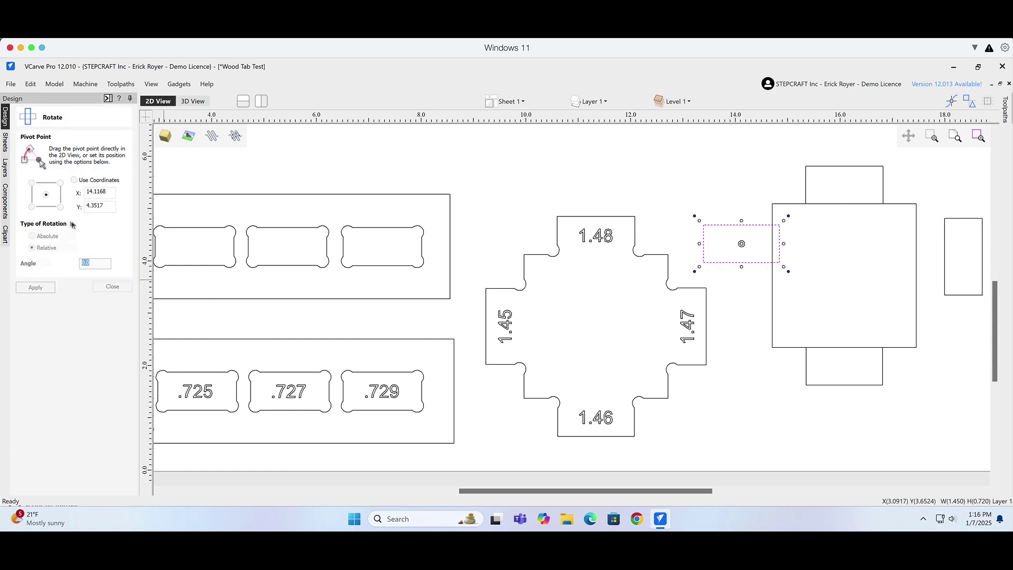
{"action": "type", "text": "90"}
{"action": "key", "text": "Return"}
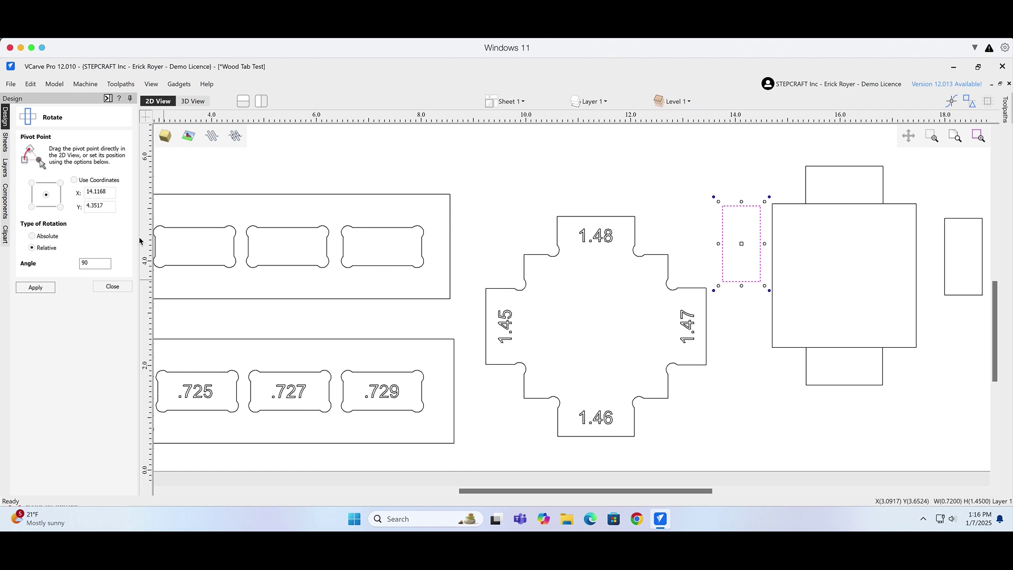
{"action": "left_click", "coordinate": [112, 287]}
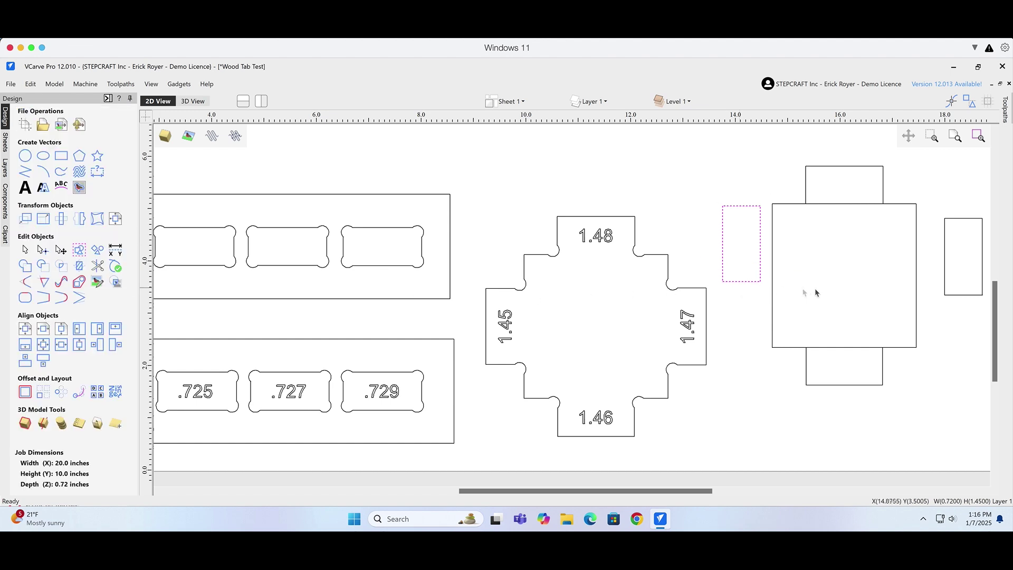
{"action": "left_click", "coordinate": [945, 290]}
Centre the right tall rectangle vertically on the square, touching its right edge
{"action": "left_click", "coordinate": [916, 323], "text": "shift"}
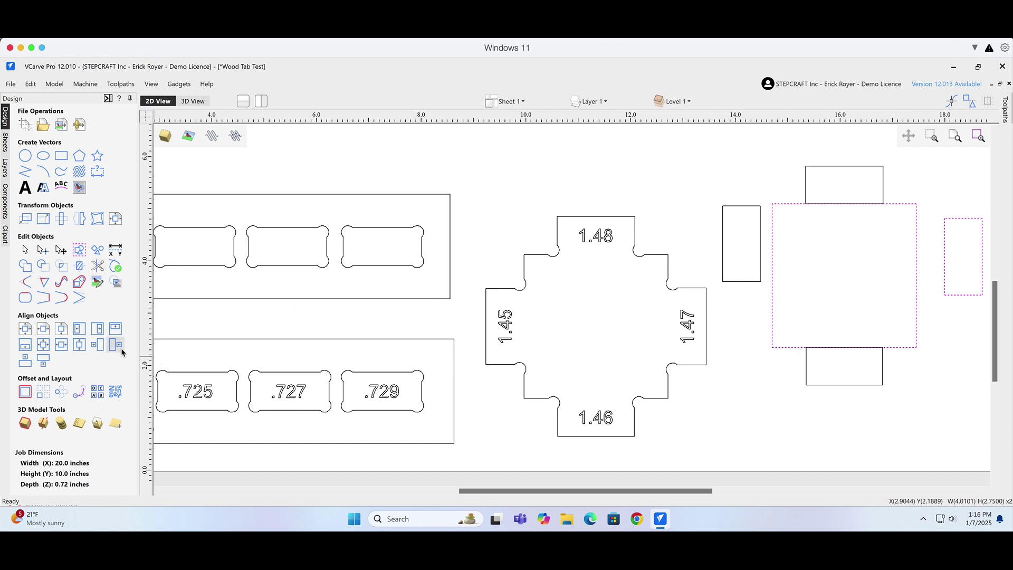
{"action": "left_click", "coordinate": [79, 344]}
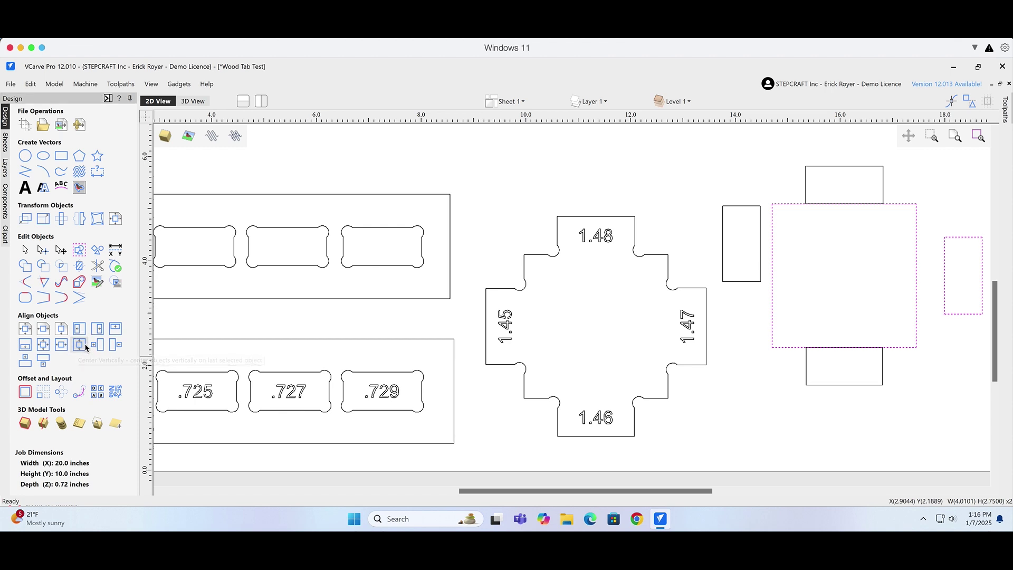
{"action": "left_click", "coordinate": [118, 345]}
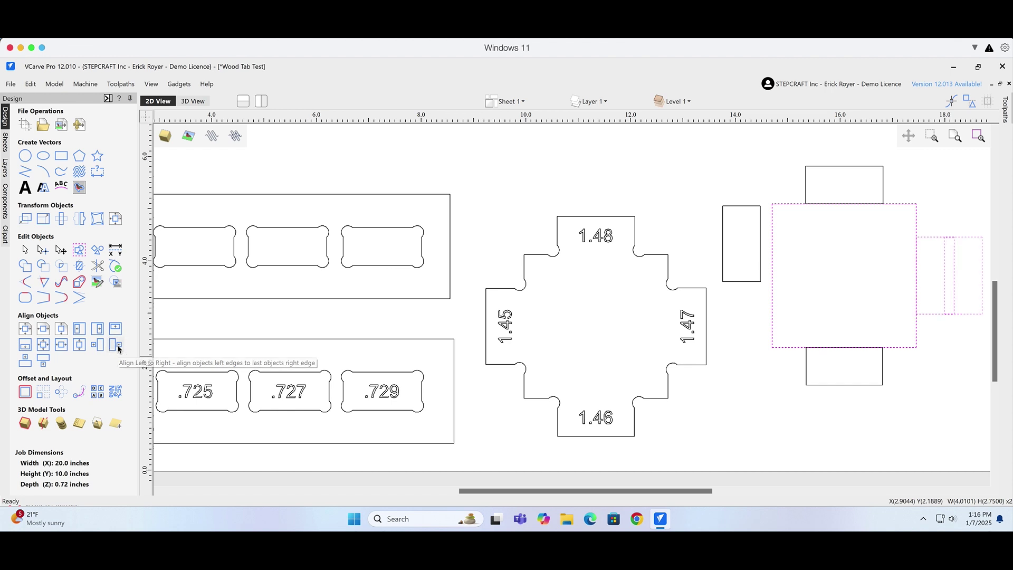
Centre the left tall rectangle vertically on the square against its left edge, then deselect
{"action": "left_click", "coordinate": [731, 280]}
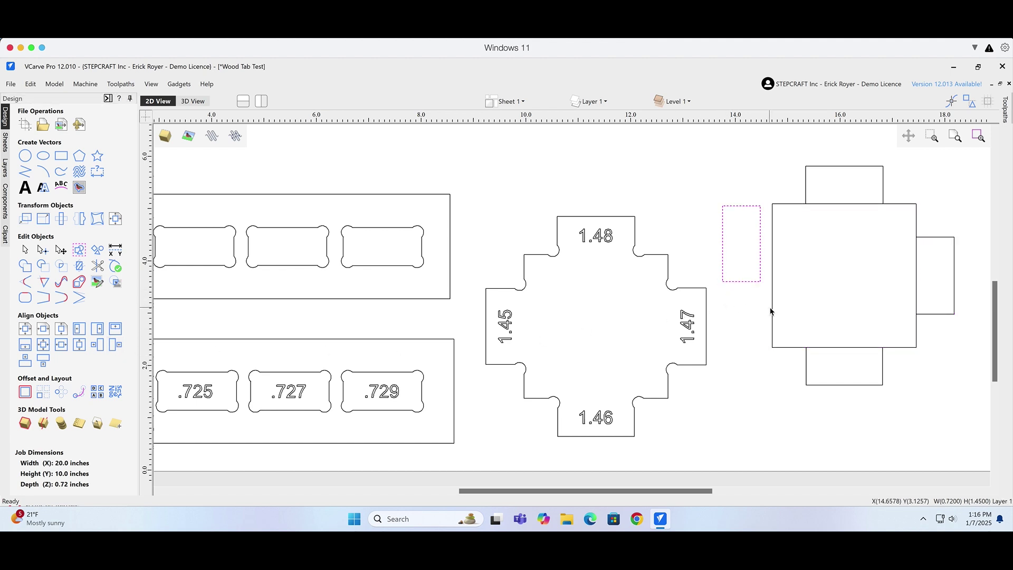
{"action": "left_click", "coordinate": [771, 313], "text": "shift"}
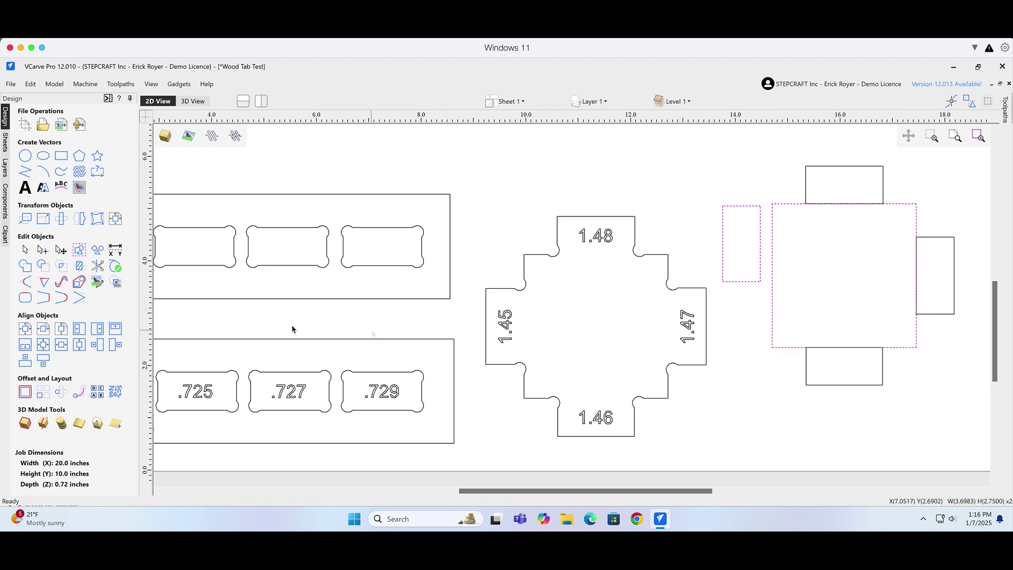
{"action": "left_click", "coordinate": [81, 347]}
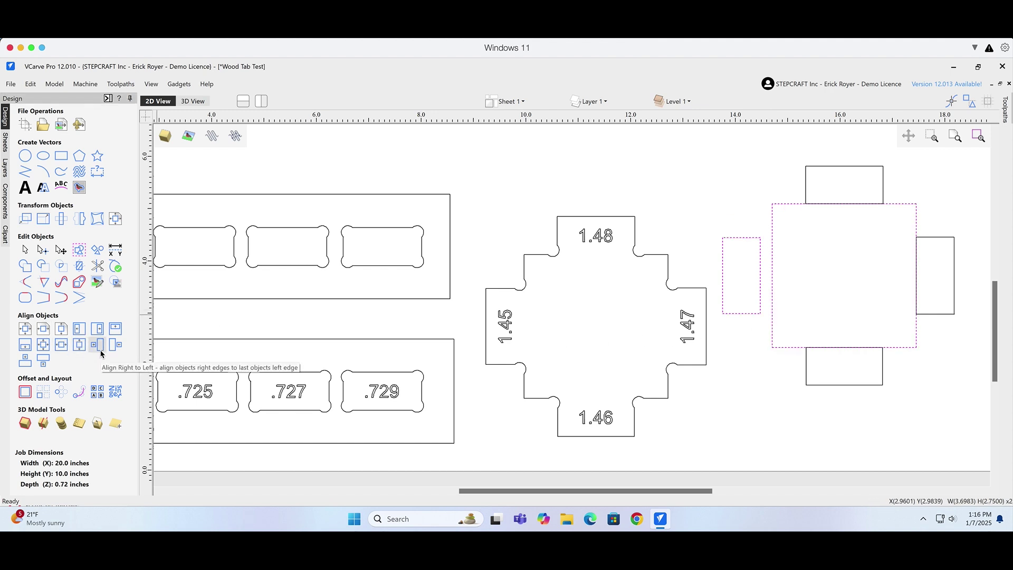
{"action": "left_click", "coordinate": [100, 351]}
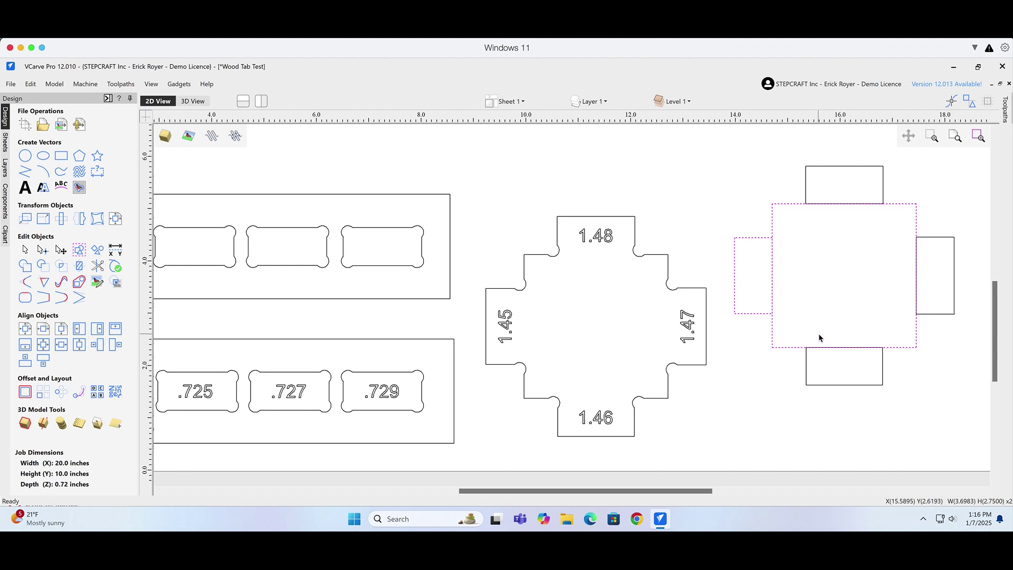
{"action": "left_click", "coordinate": [929, 166]}
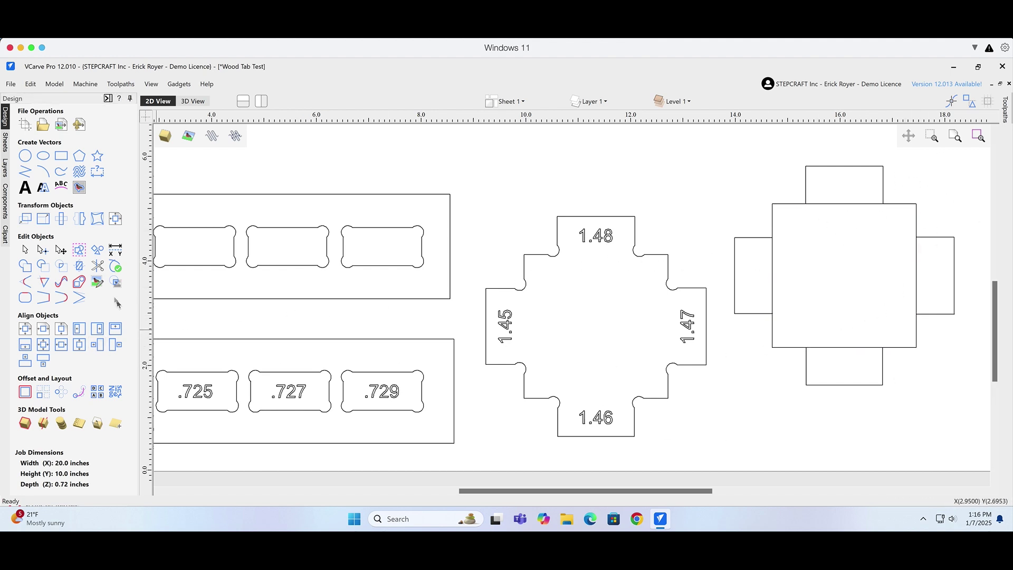
{"action": "left_click", "coordinate": [97, 265]}
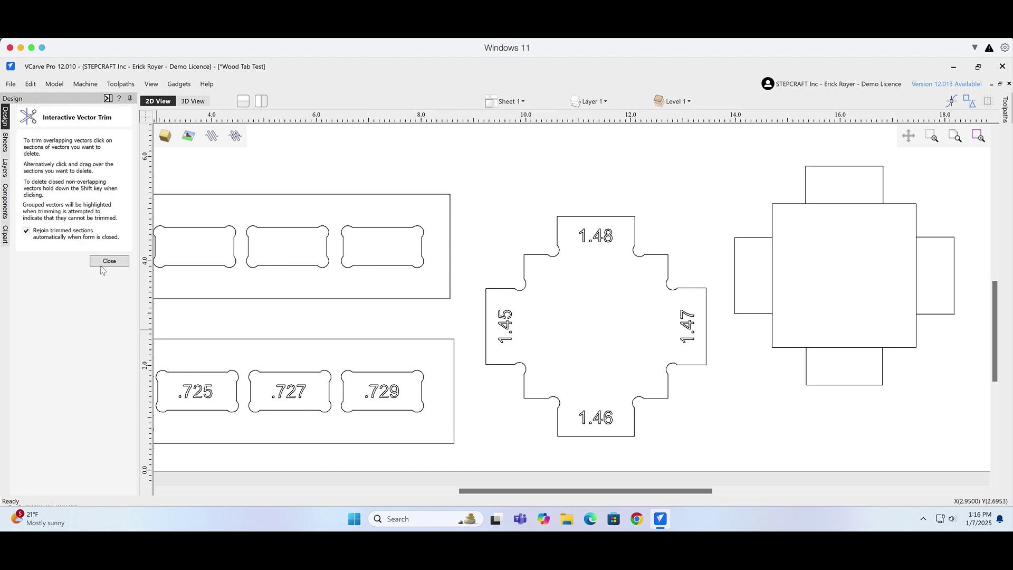
Trim the four overlap lines inside the square where the top, right, bottom and left tabs meet it
{"action": "left_click", "coordinate": [845, 204]}
{"action": "left_click", "coordinate": [915, 264]}
{"action": "left_click", "coordinate": [847, 347]}
{"action": "left_click", "coordinate": [773, 270]}
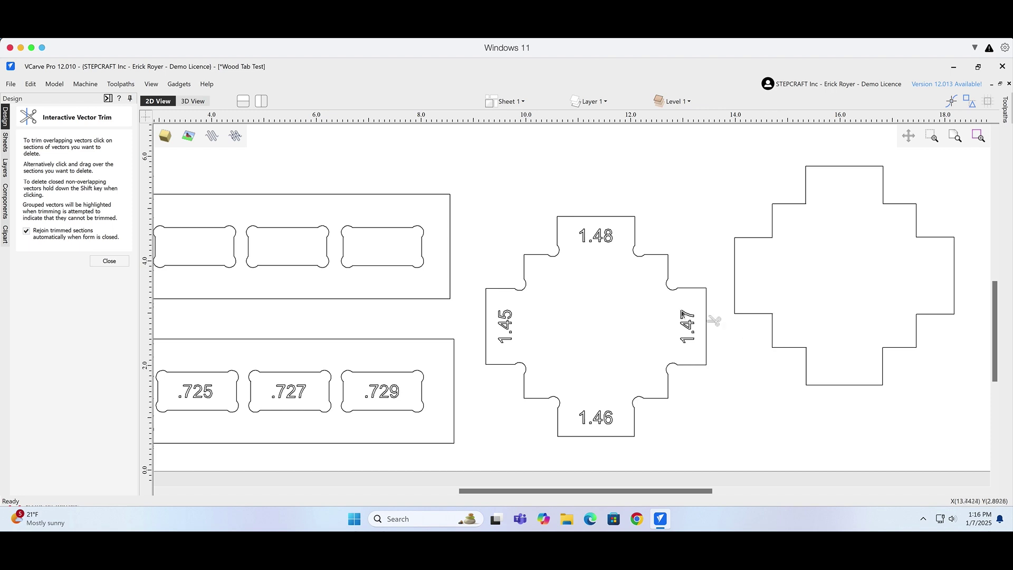
{"action": "left_click", "coordinate": [118, 262]}
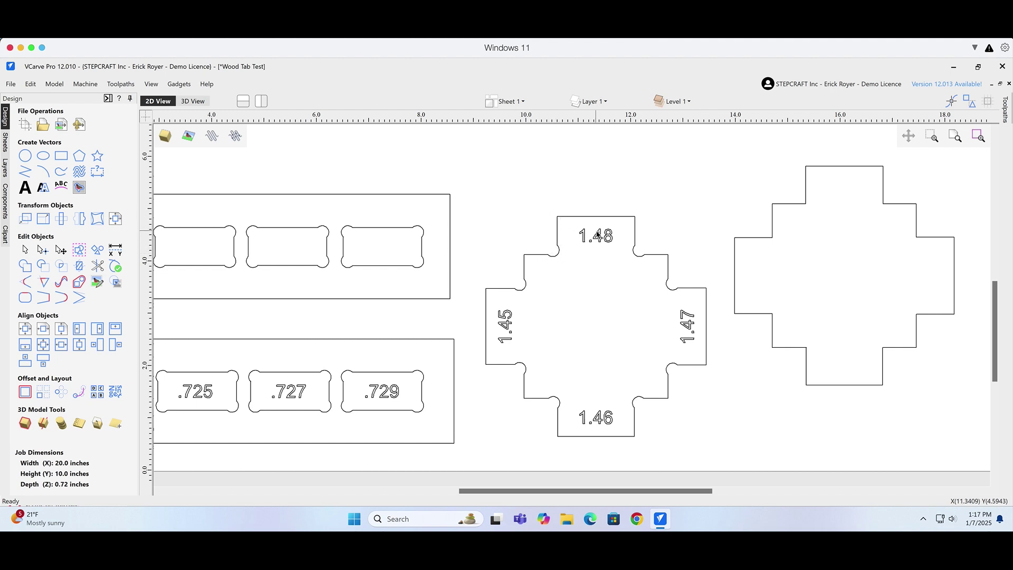
Add 0.125-inch dog-bone fillets to the cross's inside corners beside each of the four tabs
{"action": "left_click", "coordinate": [25, 281]}
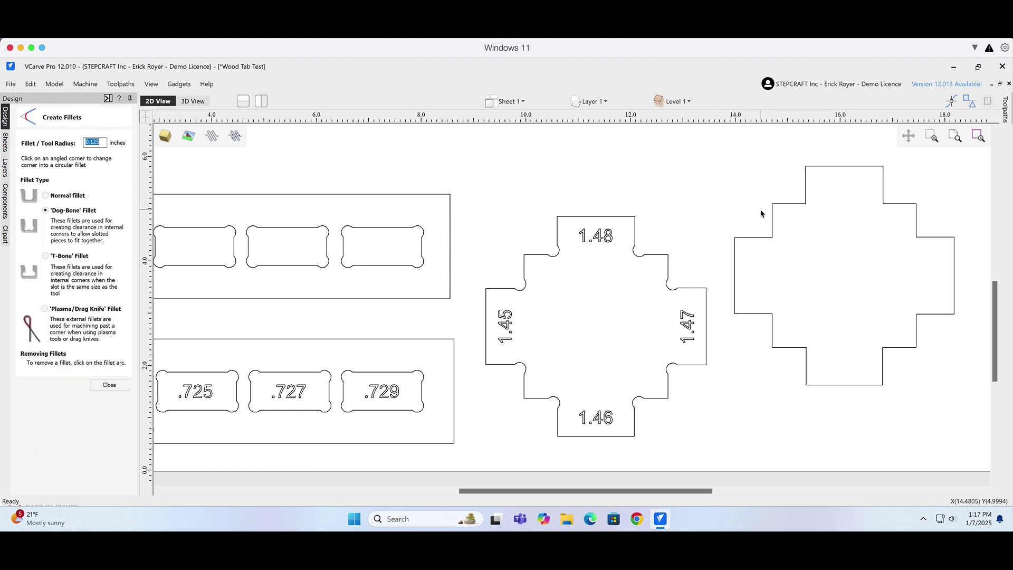
{"action": "left_click", "coordinate": [885, 204]}
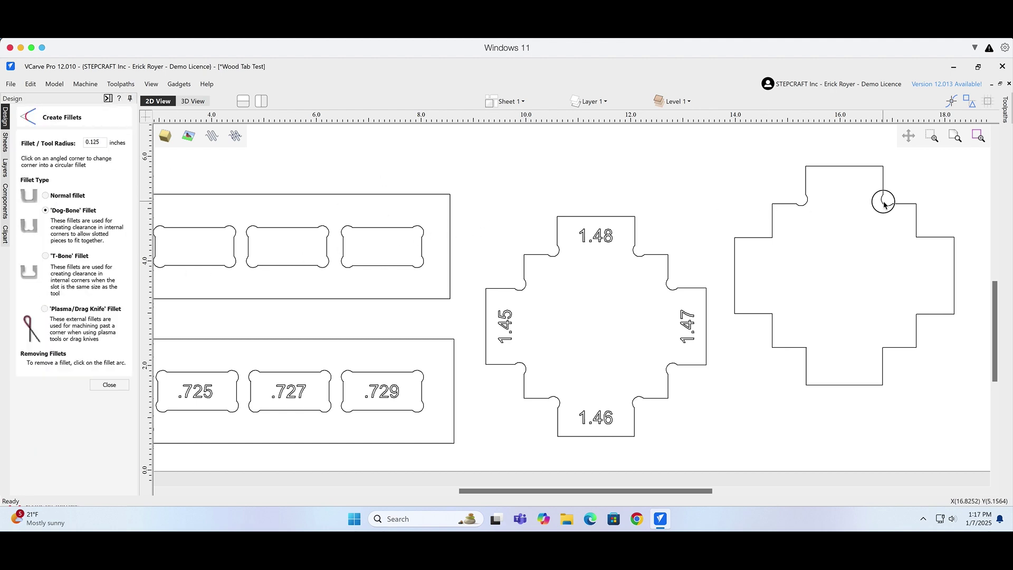
{"action": "left_click", "coordinate": [917, 239]}
{"action": "left_click", "coordinate": [917, 315]}
{"action": "left_click", "coordinate": [883, 350]}
{"action": "left_click", "coordinate": [806, 350]}
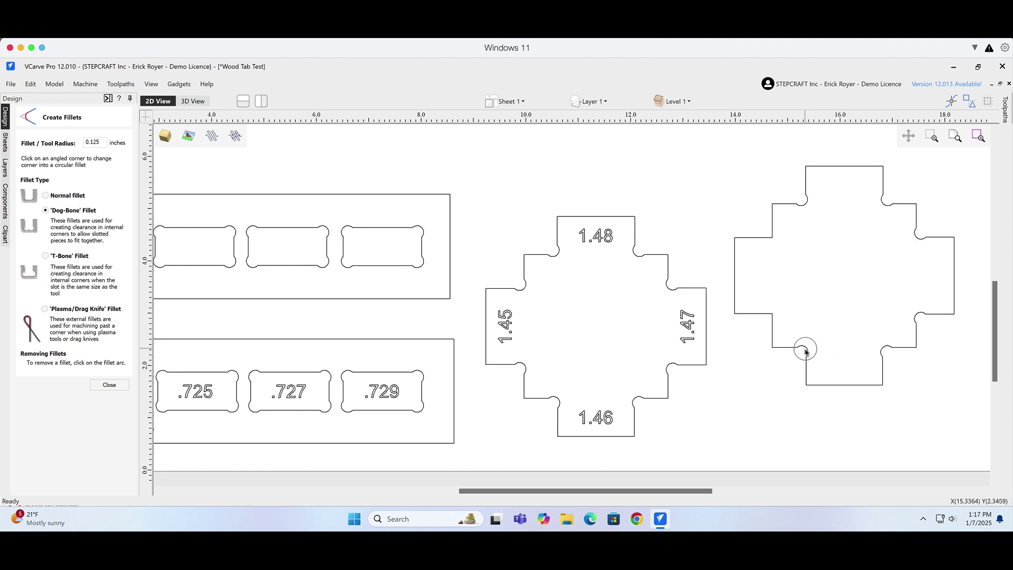
{"action": "left_click", "coordinate": [772, 313]}
{"action": "left_click", "coordinate": [771, 238]}
{"action": "key", "text": "Escape"}
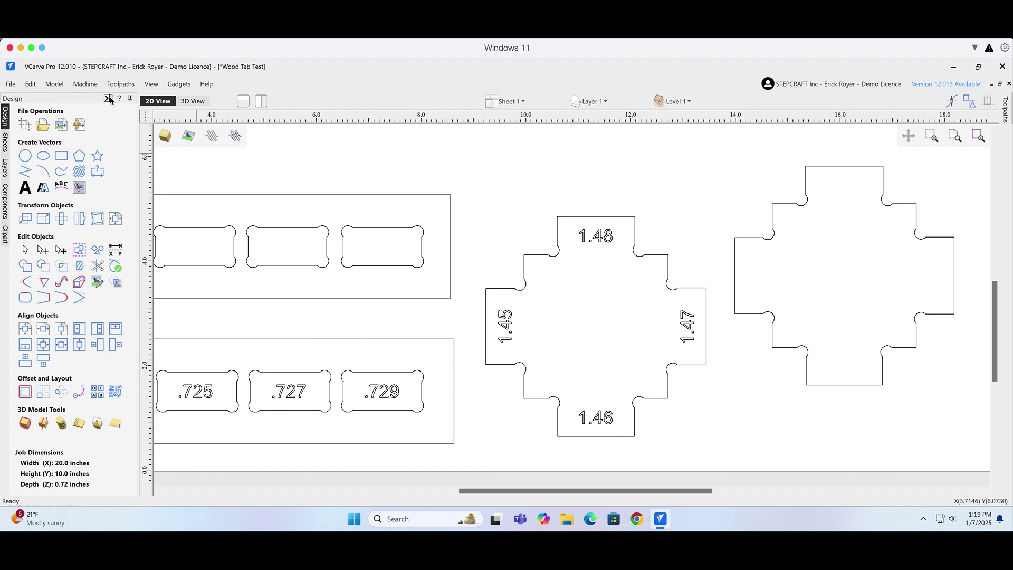
Draw a rectangle above the existing parts and size it to 6 by 0.723 inches
{"action": "left_click", "coordinate": [61, 155]}
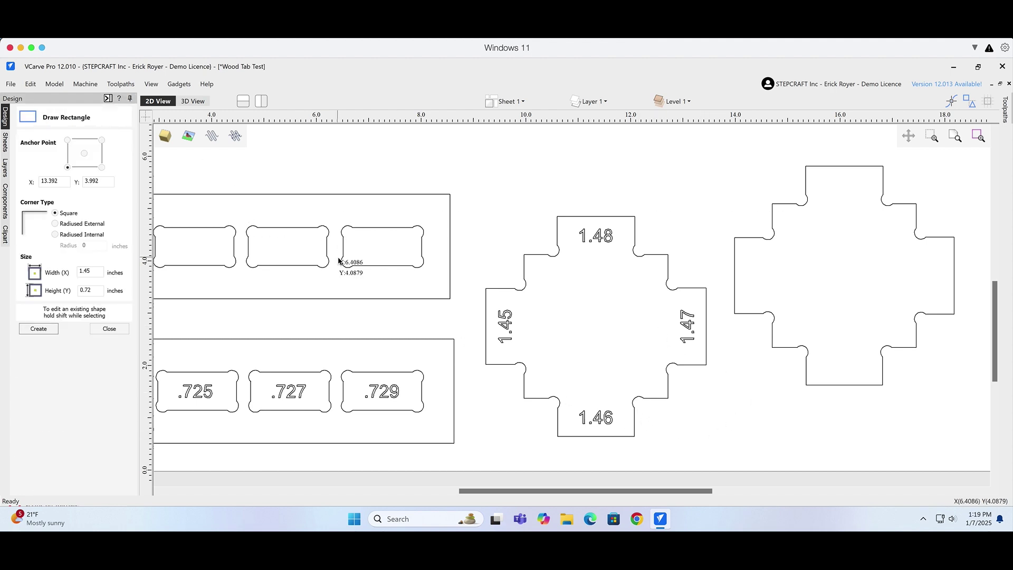
{"action": "scroll", "coordinate": [685, 407], "scroll_direction": "down", "scroll_amount": 5}
{"action": "scroll", "coordinate": [685, 406], "scroll_direction": "up", "scroll_amount": 4}
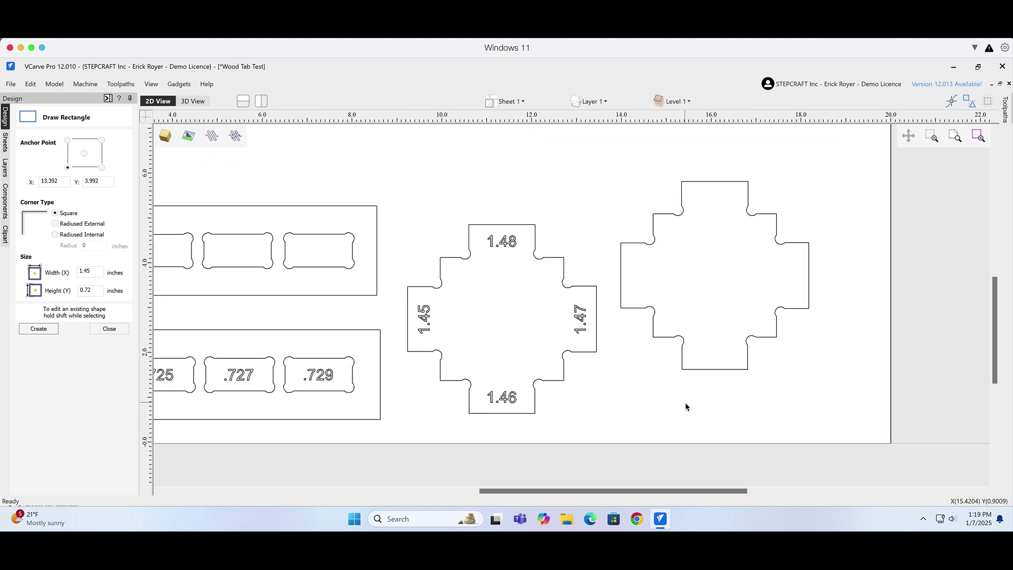
{"action": "scroll", "coordinate": [686, 407], "scroll_direction": "down", "scroll_amount": 4}
{"action": "left_click_drag", "start_coordinate": [567, 266], "coordinate": [684, 286]}
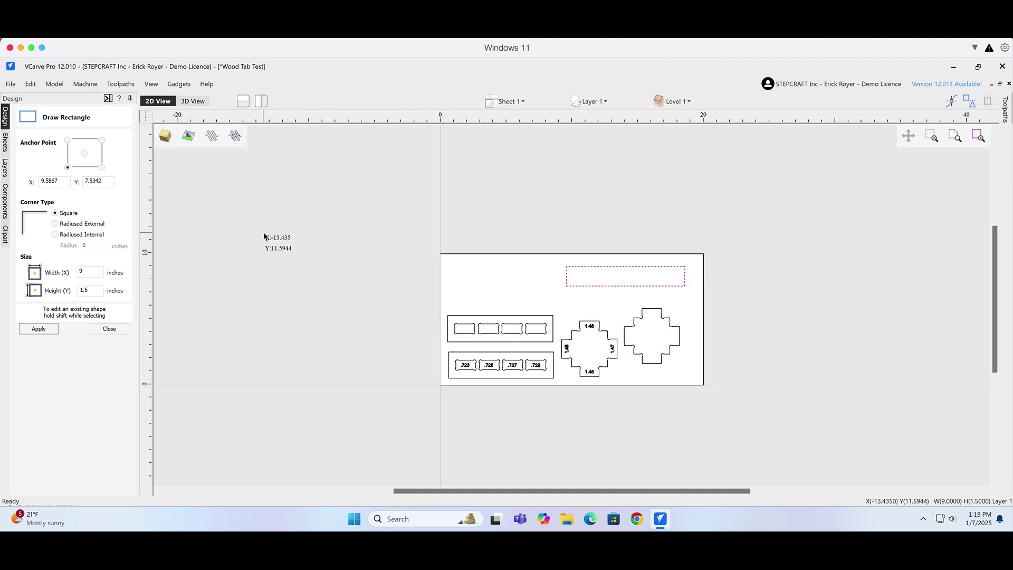
{"action": "left_click_drag", "start_coordinate": [87, 290], "coordinate": [69, 295]}
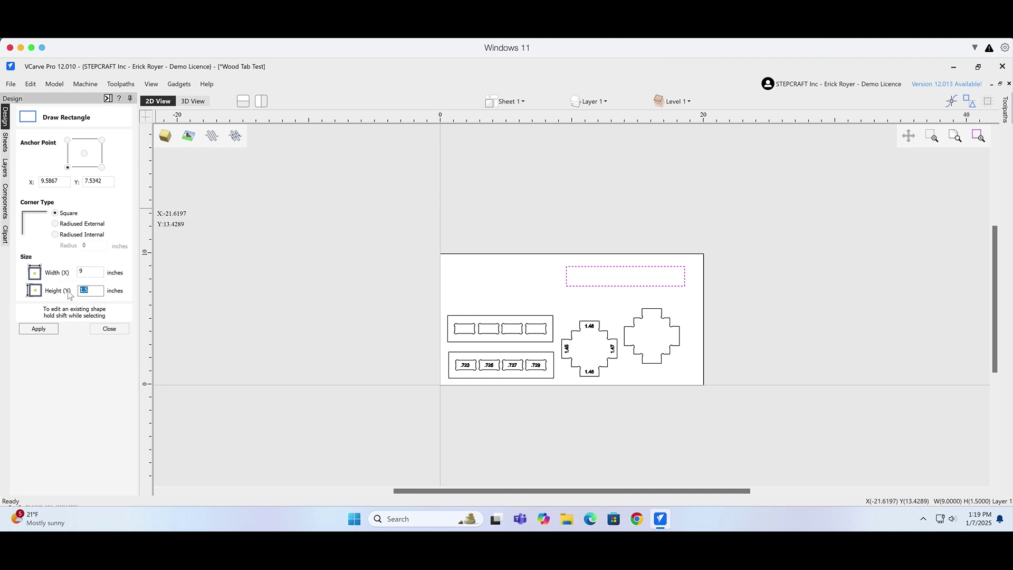
{"action": "type", "text": ".723"}
{"action": "left_click_drag", "start_coordinate": [87, 272], "coordinate": [74, 277]}
{"action": "left_click", "coordinate": [39, 328]}
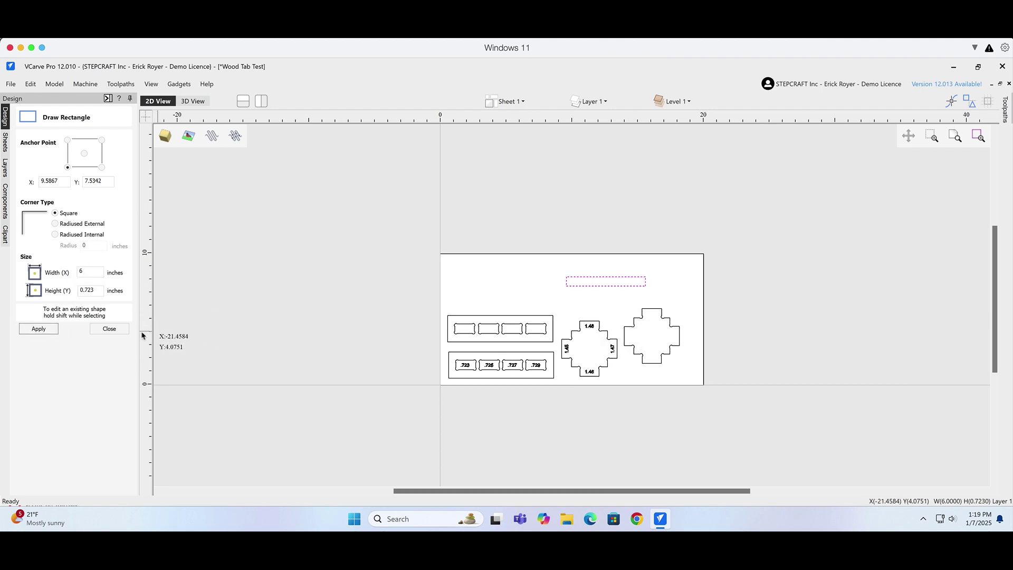
{"action": "left_click", "coordinate": [110, 328]}
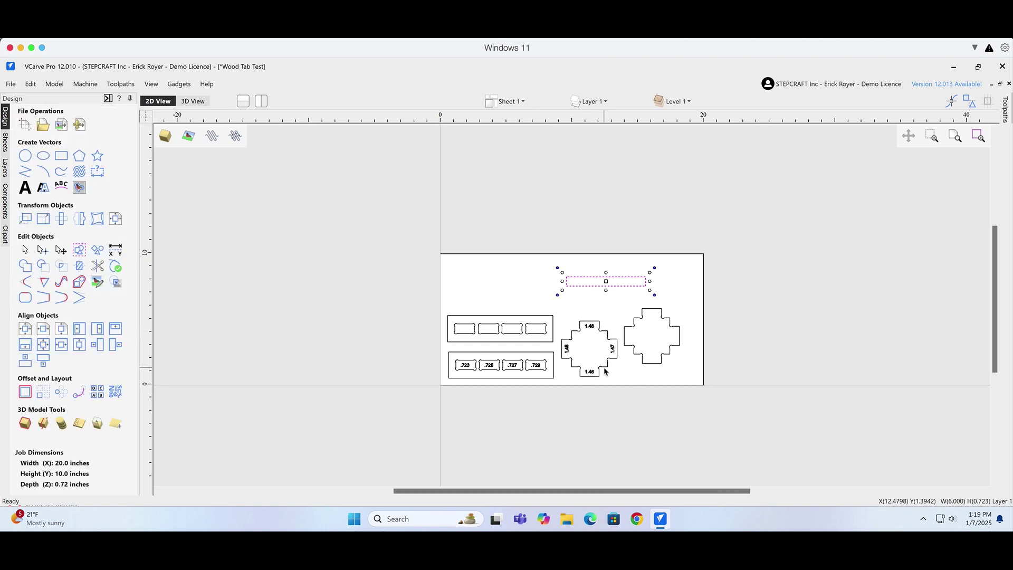
Put 0.125-inch dog-bone fillets on all four corners of the 6 × 0.723 rectangle
{"action": "scroll", "coordinate": [595, 375], "scroll_direction": "up", "scroll_amount": 2}
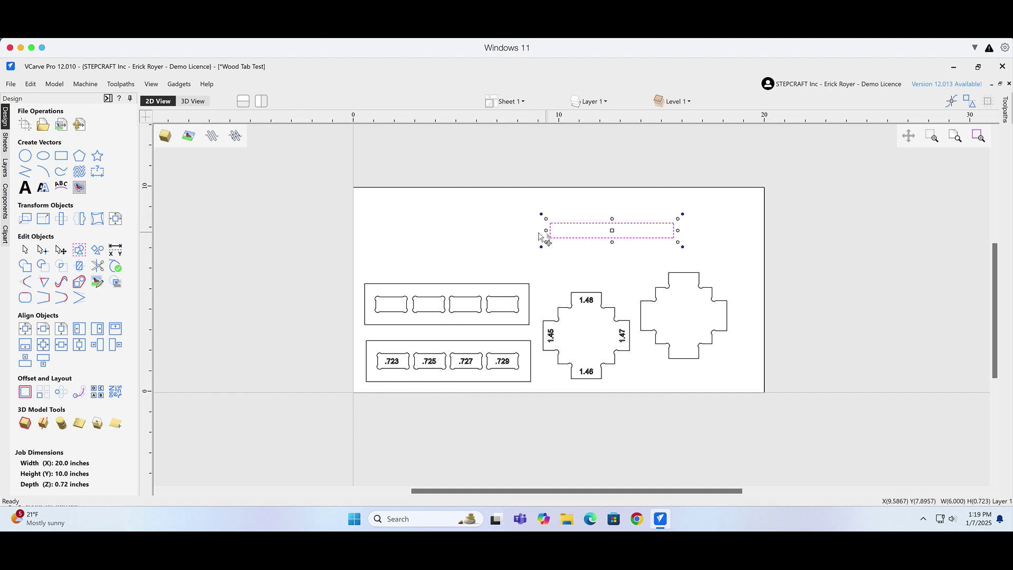
{"action": "left_click", "coordinate": [25, 298]}
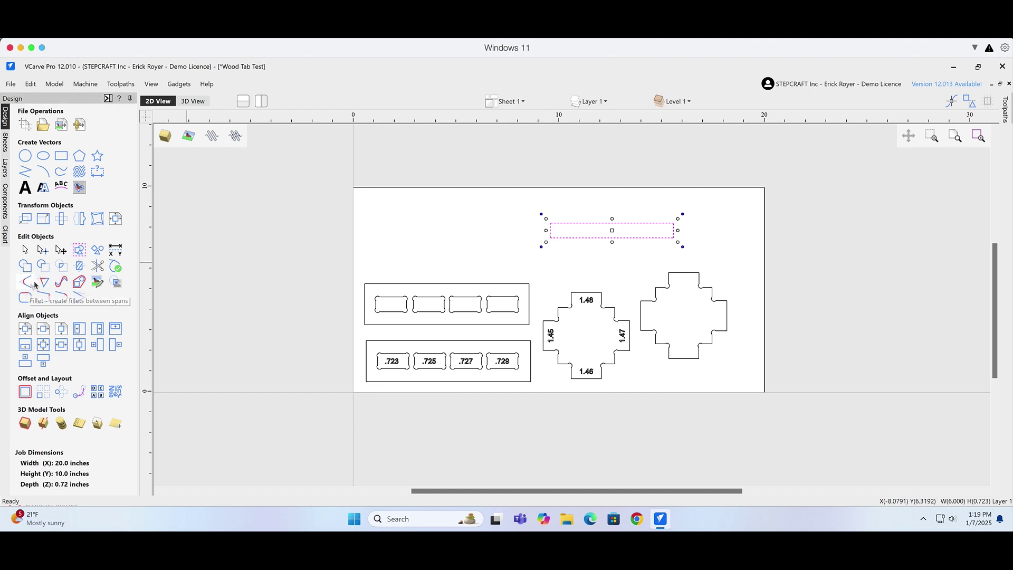
{"action": "left_click", "coordinate": [550, 224]}
{"action": "left_click", "coordinate": [674, 224]}
{"action": "left_click", "coordinate": [674, 237]}
{"action": "left_click", "coordinate": [550, 237]}
{"action": "left_click", "coordinate": [550, 238]}
{"action": "left_click", "coordinate": [109, 385]}
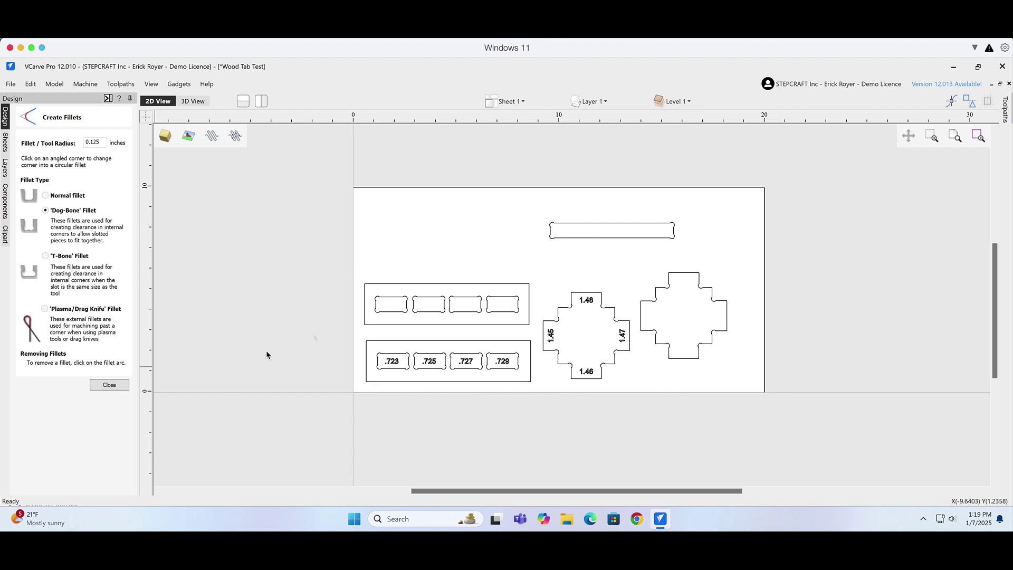
Draw a rectangle near the board's top edge and size it to 6 by 0.72 inches
{"action": "left_click", "coordinate": [61, 156]}
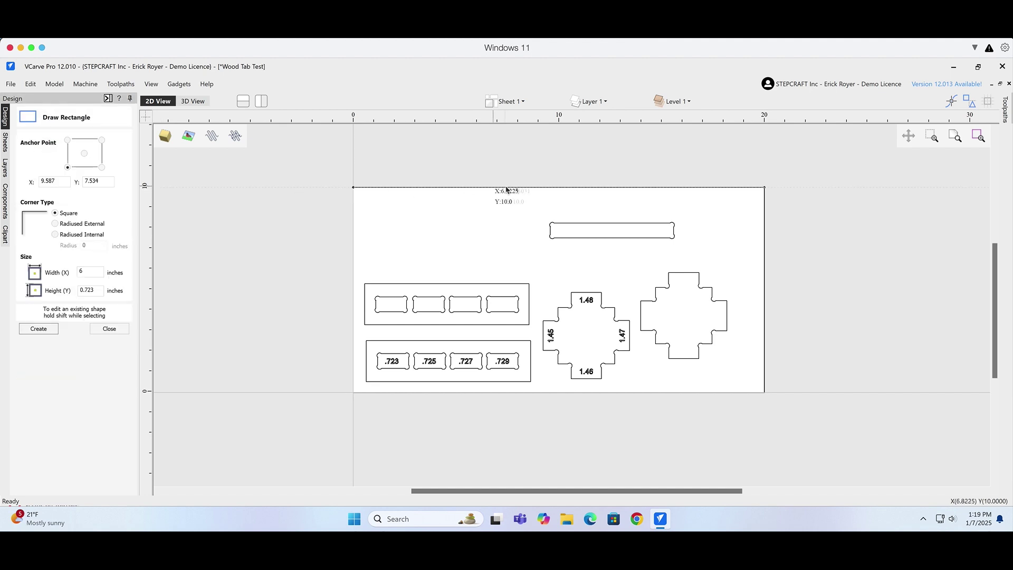
{"action": "left_click_drag", "start_coordinate": [547, 187], "coordinate": [676, 214]}
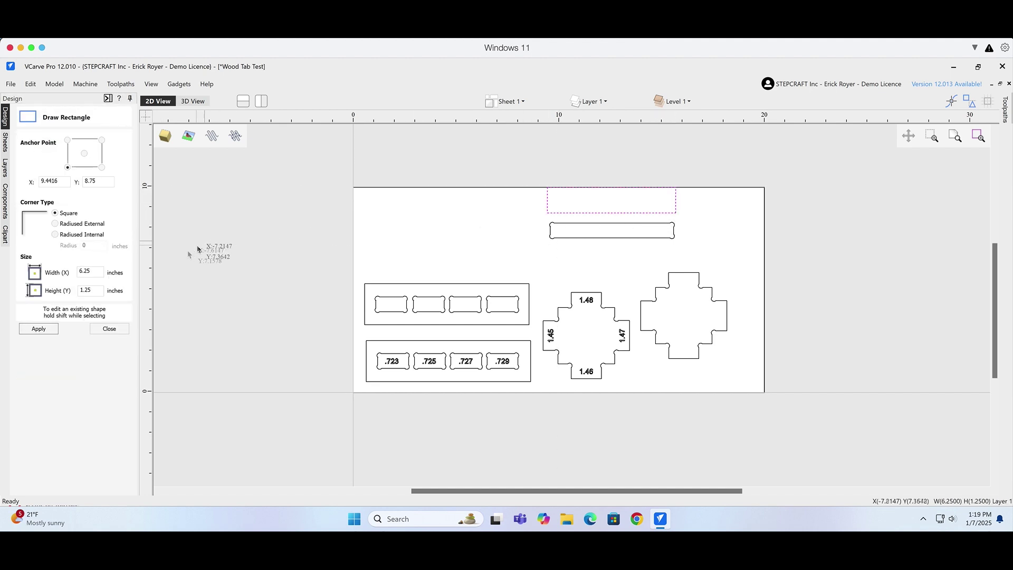
{"action": "left_click_drag", "start_coordinate": [97, 276], "coordinate": [58, 276]}
{"action": "type", "text": "6"}
{"action": "left_click_drag", "start_coordinate": [101, 290], "coordinate": [72, 291]}
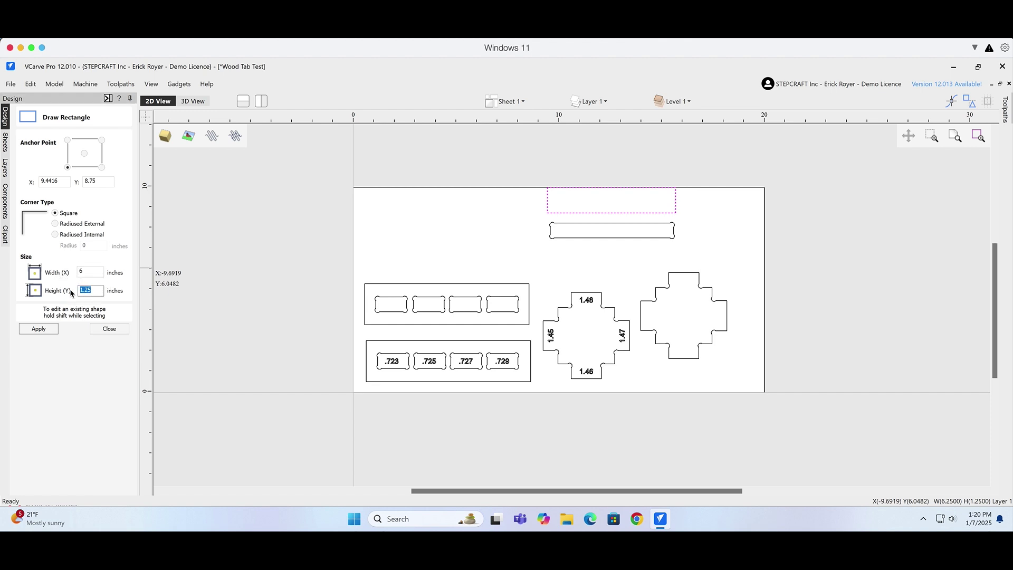
{"action": "type", "text": ".7"}
{"action": "left_click", "coordinate": [38, 329]}
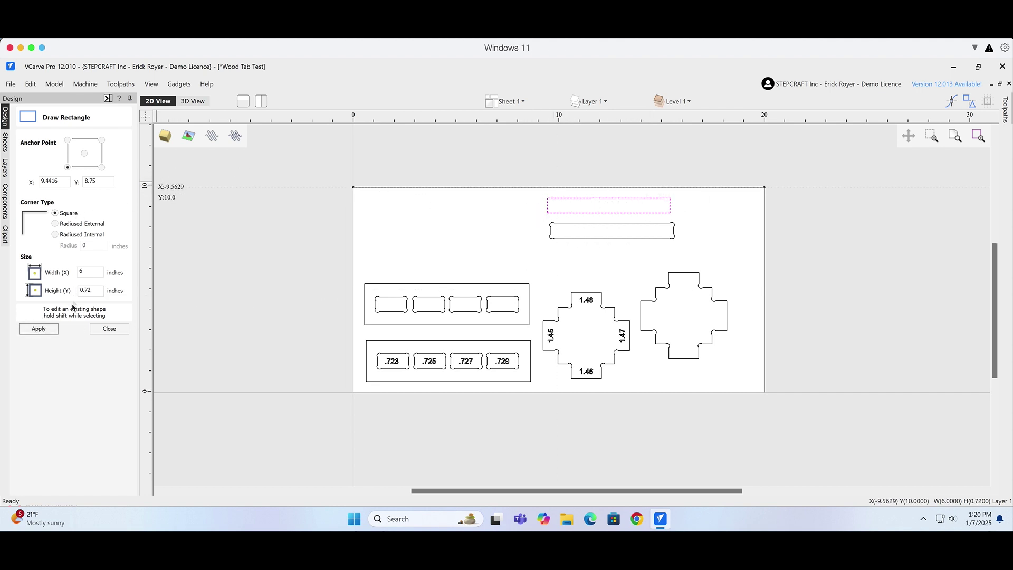
{"action": "left_click", "coordinate": [109, 328]}
Draw a larger rectangle above it and centre it horizontally over the small one, leaving the small rectangle selected
{"action": "left_click", "coordinate": [65, 158]}
{"action": "left_click_drag", "start_coordinate": [549, 198], "coordinate": [790, 147]}
{"action": "left_click", "coordinate": [110, 328]}
{"action": "left_click", "coordinate": [625, 212], "text": "shift"}
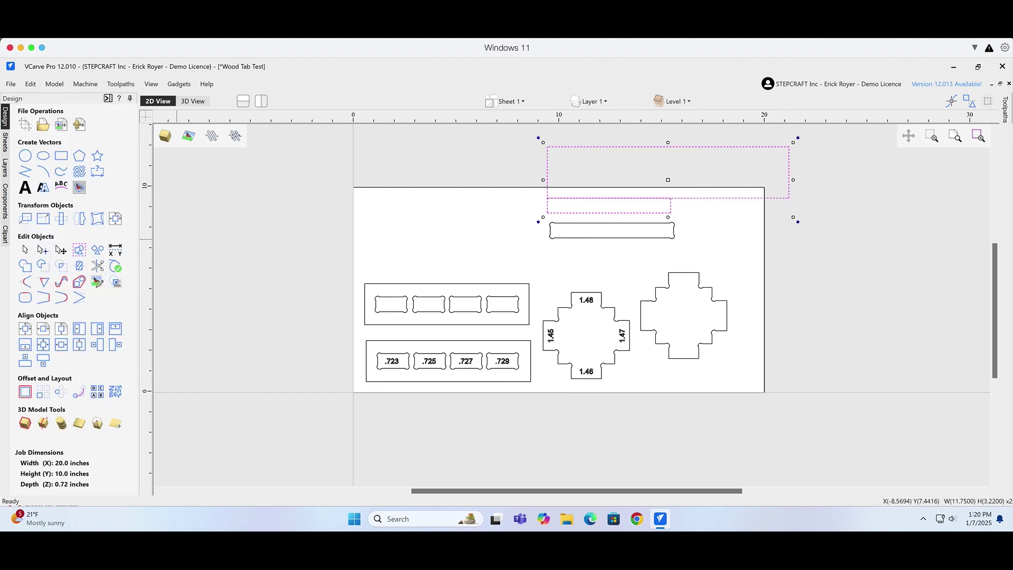
{"action": "left_click", "coordinate": [63, 345]}
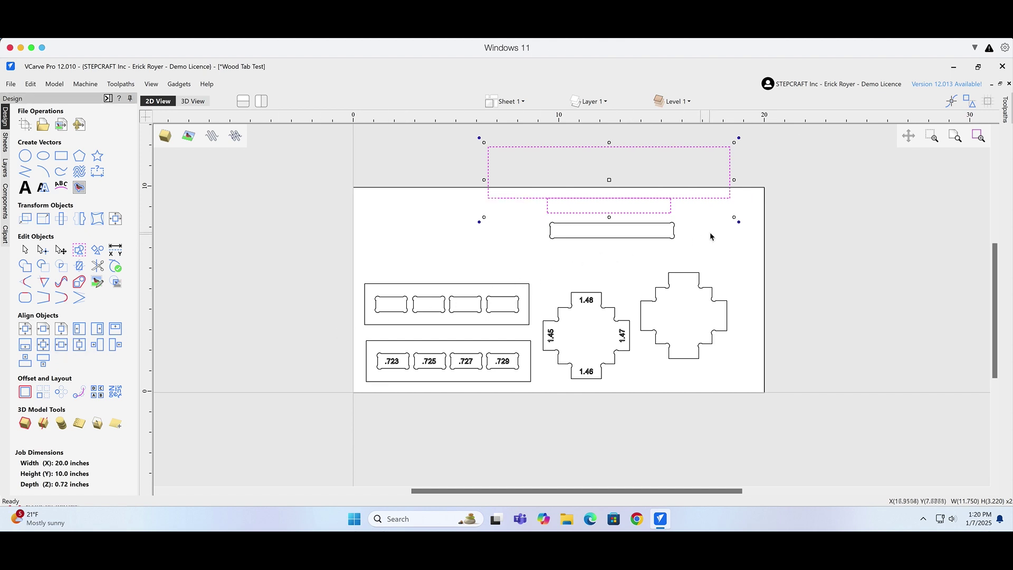
{"action": "left_click", "coordinate": [631, 213]}
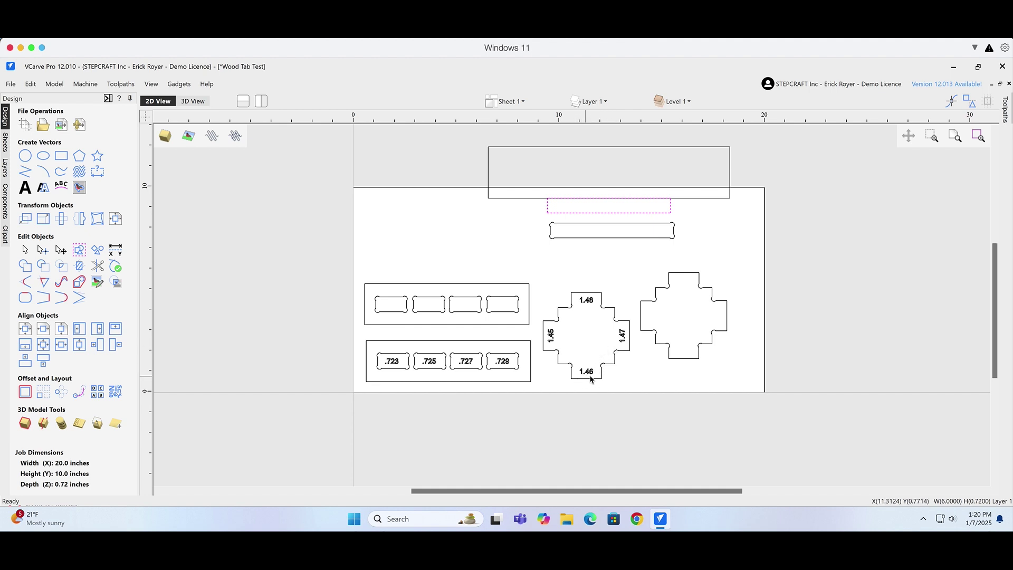
{"action": "left_click", "coordinate": [702, 212]}
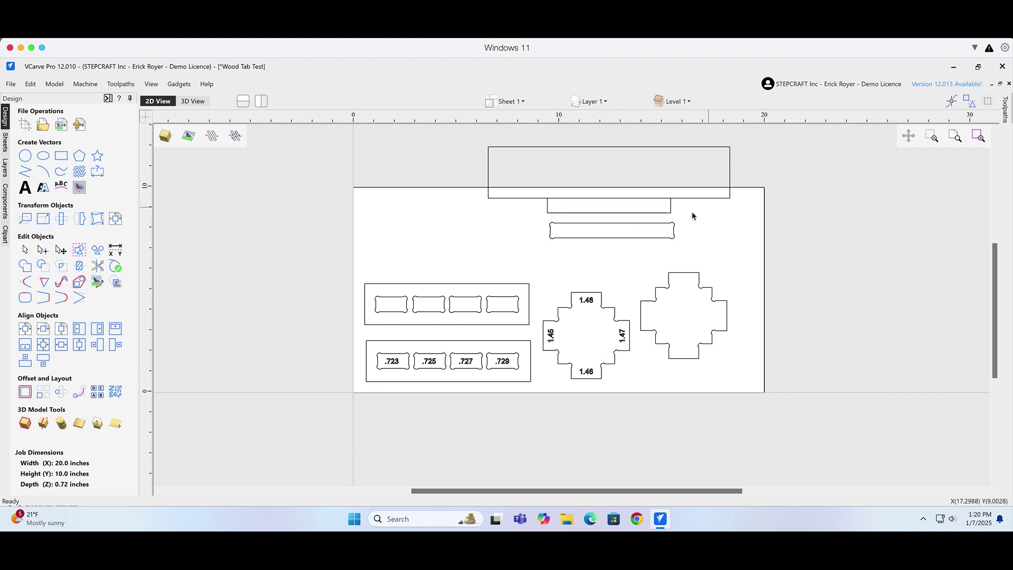
{"action": "left_click", "coordinate": [664, 214]}
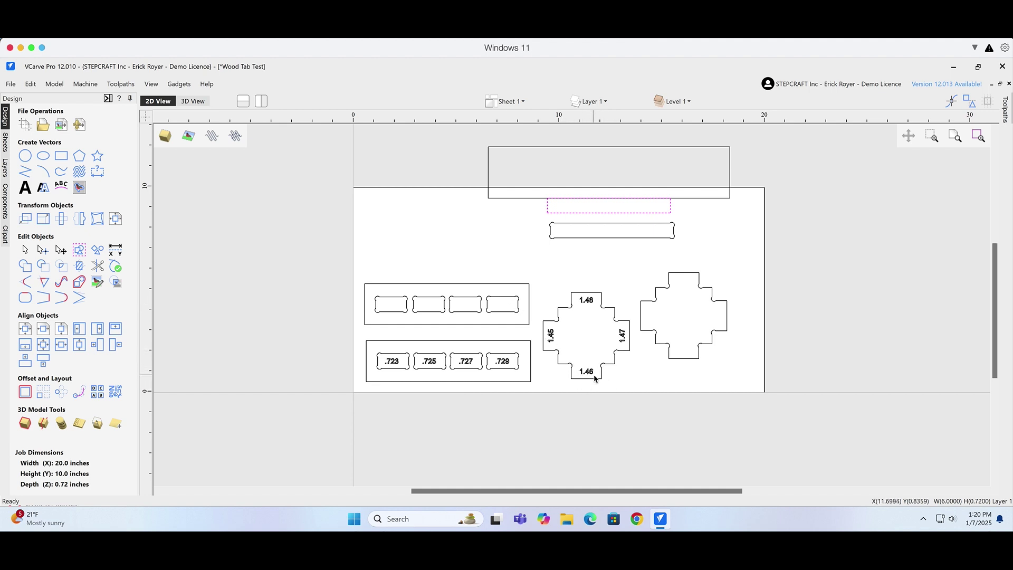
Reduce the small tab rectangle's width by 0.004, to 5.996 inches
{"action": "left_click", "coordinate": [608, 213]}
{"action": "left_click", "coordinate": [61, 156]}
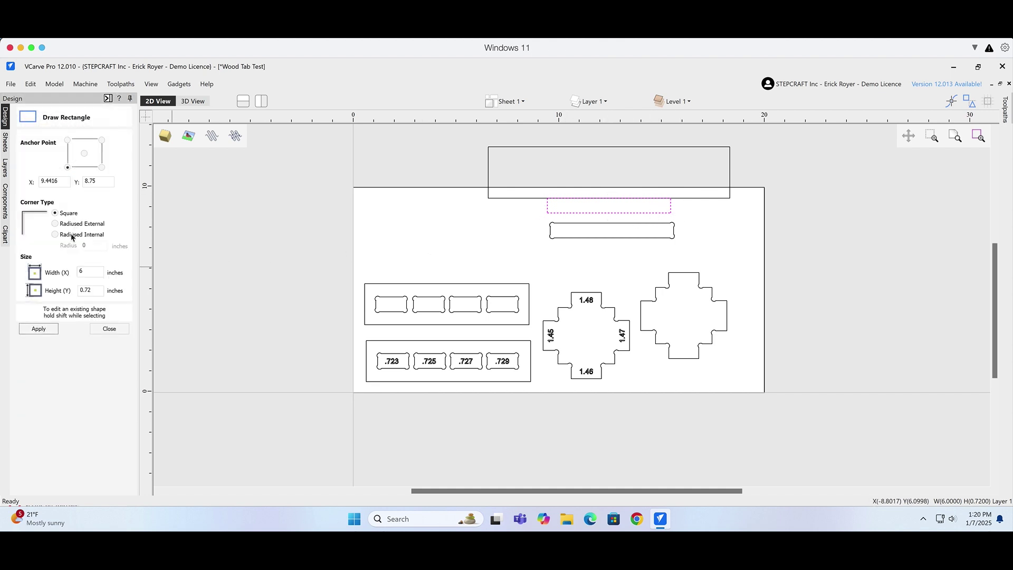
{"action": "left_click", "coordinate": [90, 273]}
{"action": "type", "text": "-.004"}
{"action": "left_click", "coordinate": [52, 331]}
{"action": "left_click", "coordinate": [116, 328]}
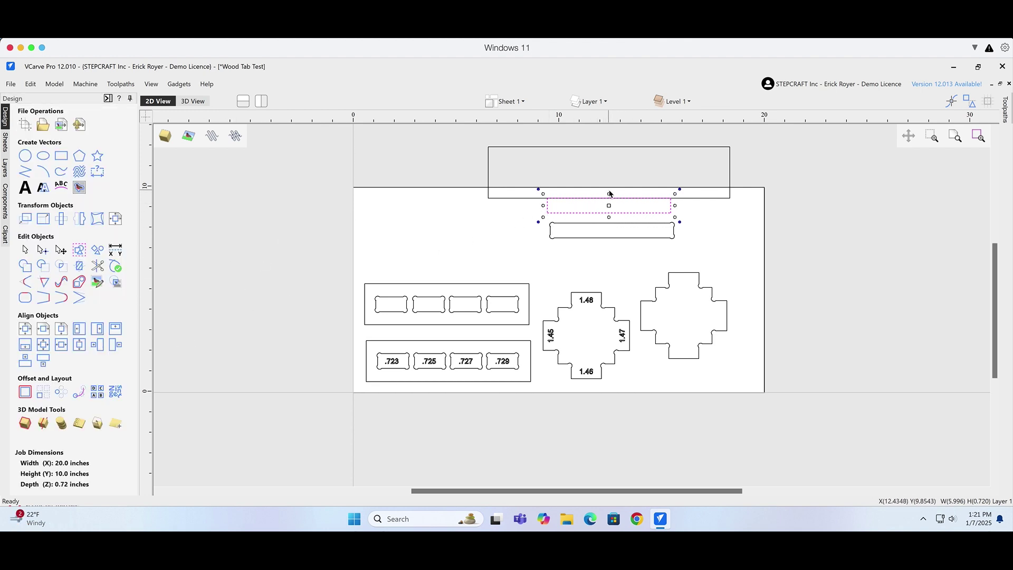
Trim the shared line so the large rectangle and the tab beneath it form one outline
{"action": "left_click", "coordinate": [97, 266]}
{"action": "left_click", "coordinate": [590, 198]}
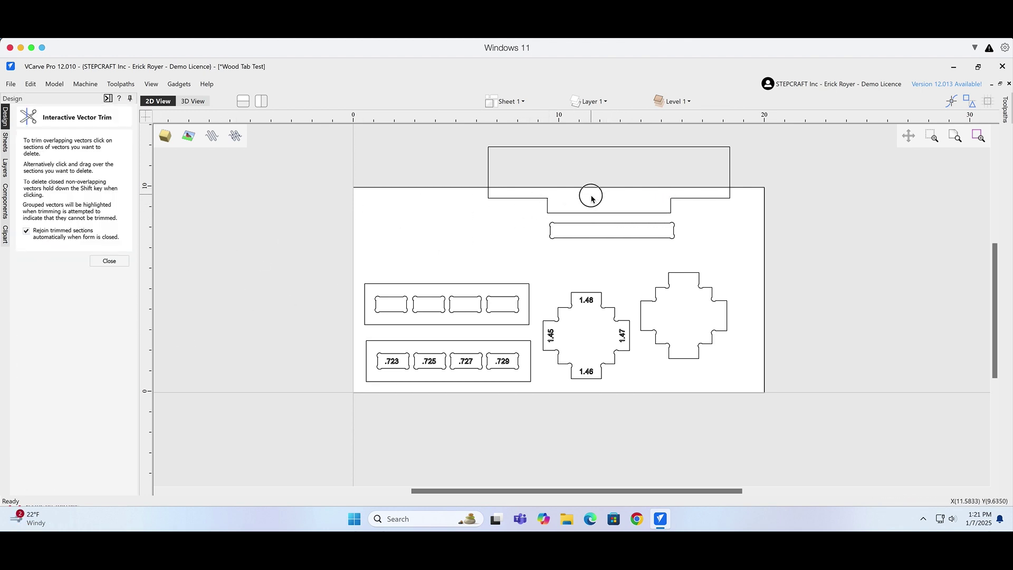
{"action": "left_click", "coordinate": [121, 262]}
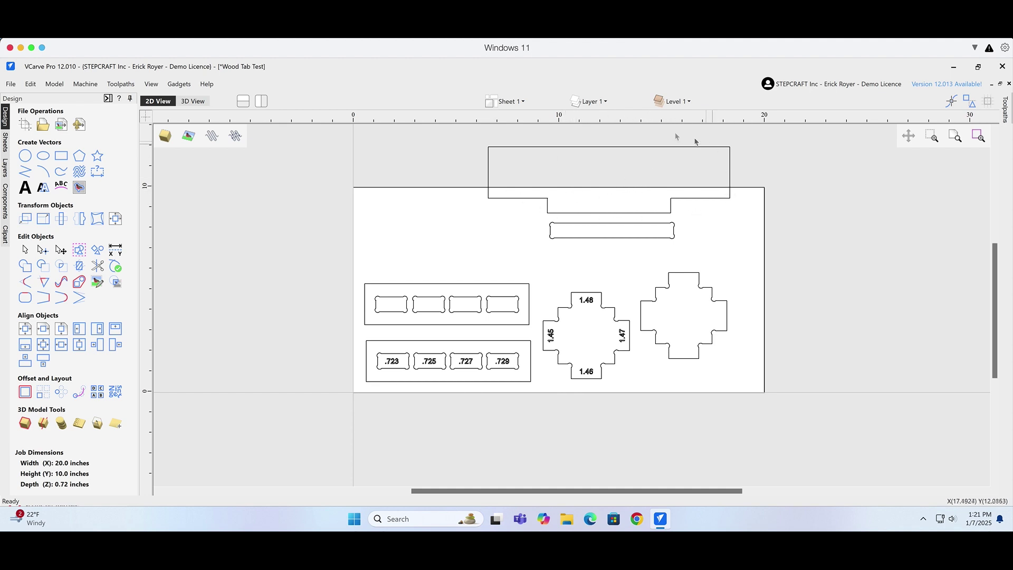
Nudge the notched piece's tab down into the slot, centre it horizontally, and inspect the fit
{"action": "left_click", "coordinate": [679, 199]}
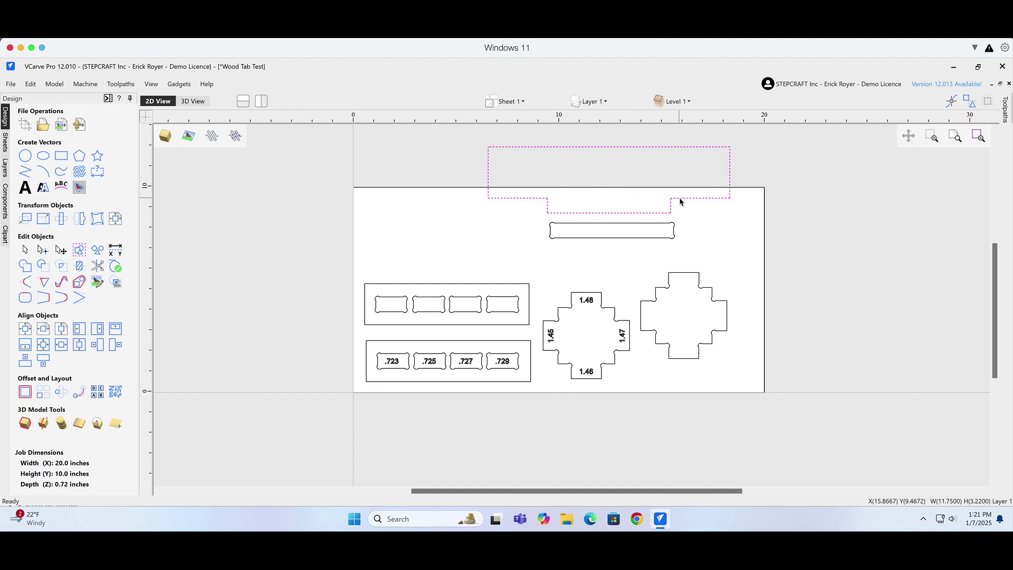
{"action": "key", "text": "Down"}
{"action": "key", "text": "Down"}
{"action": "key", "text": "Down"}
{"action": "key", "text": "Down"}
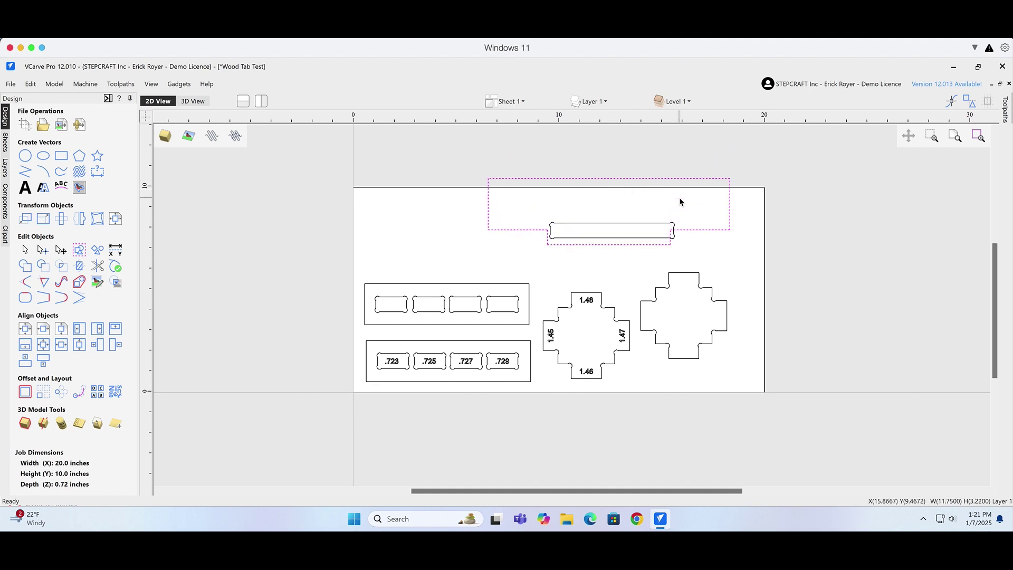
{"action": "left_click", "coordinate": [643, 237], "text": "shift"}
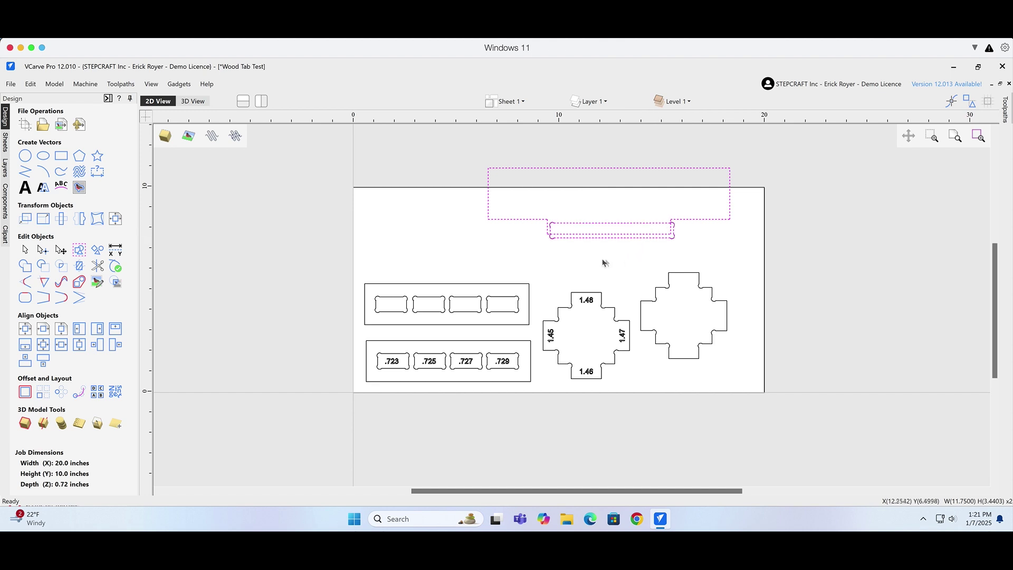
{"action": "left_click", "coordinate": [62, 345]}
{"action": "scroll", "coordinate": [552, 232], "scroll_direction": "up", "scroll_amount": 15}
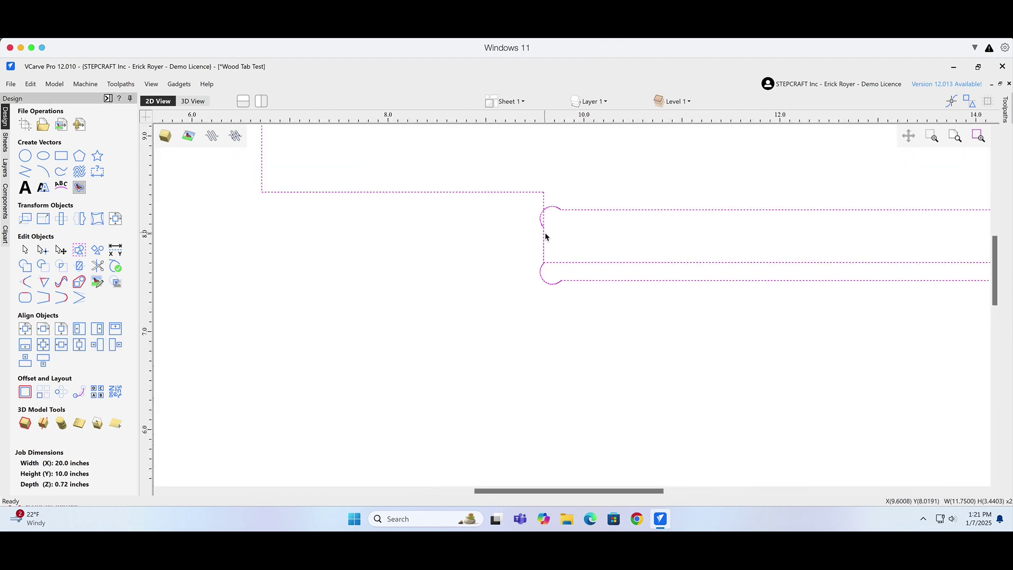
{"action": "scroll", "coordinate": [523, 236], "scroll_direction": "up", "scroll_amount": 5}
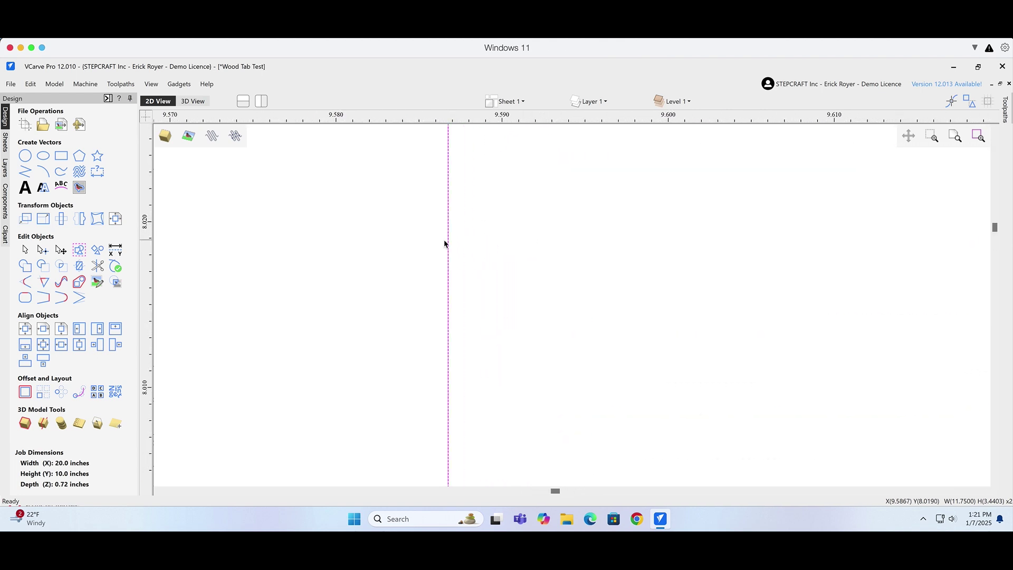
{"action": "scroll", "coordinate": [465, 240], "scroll_direction": "down", "scroll_amount": 10}
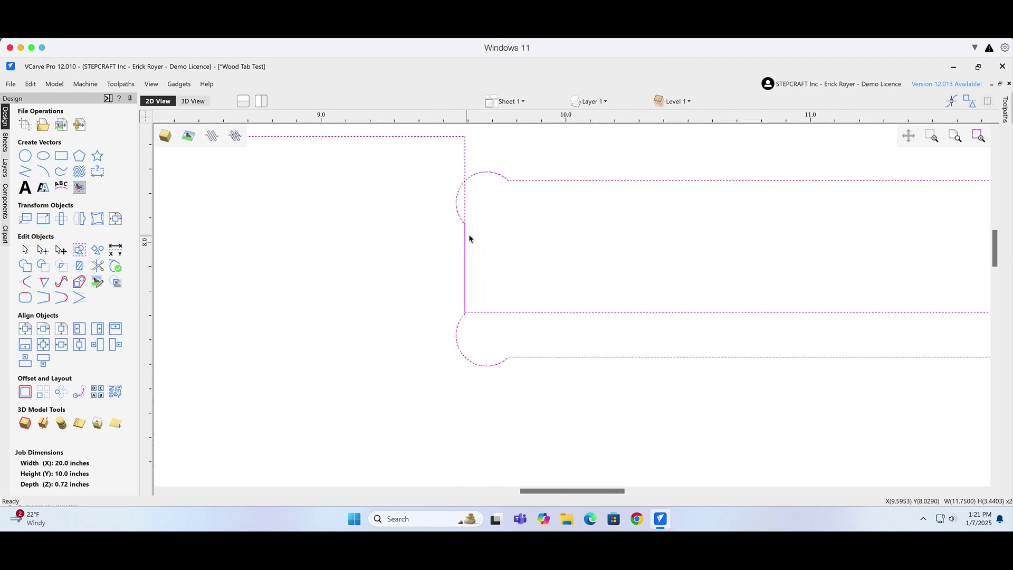
{"action": "scroll", "coordinate": [480, 216], "scroll_direction": "down", "scroll_amount": 3}
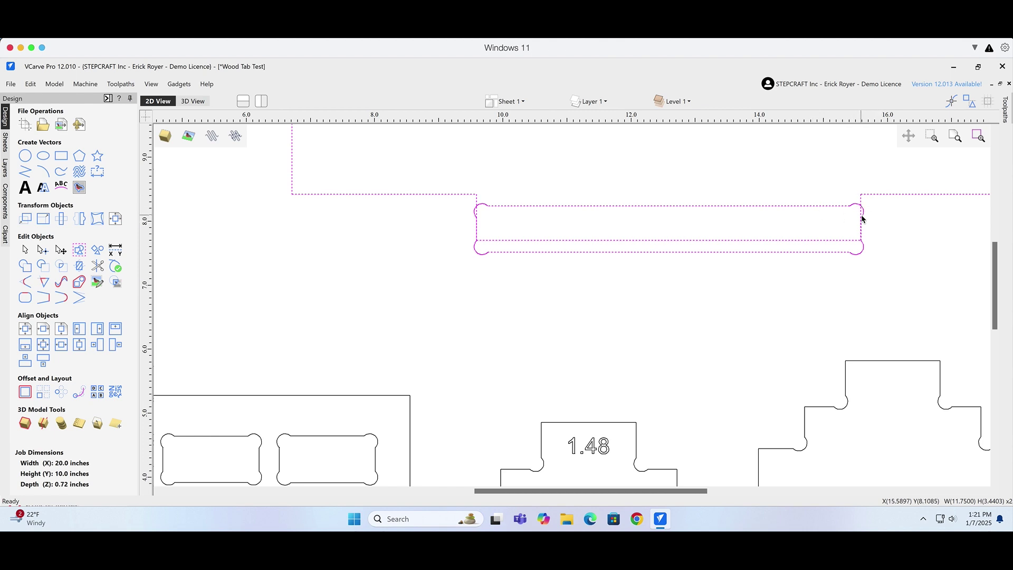
{"action": "scroll", "coordinate": [859, 223], "scroll_direction": "down", "scroll_amount": 4}
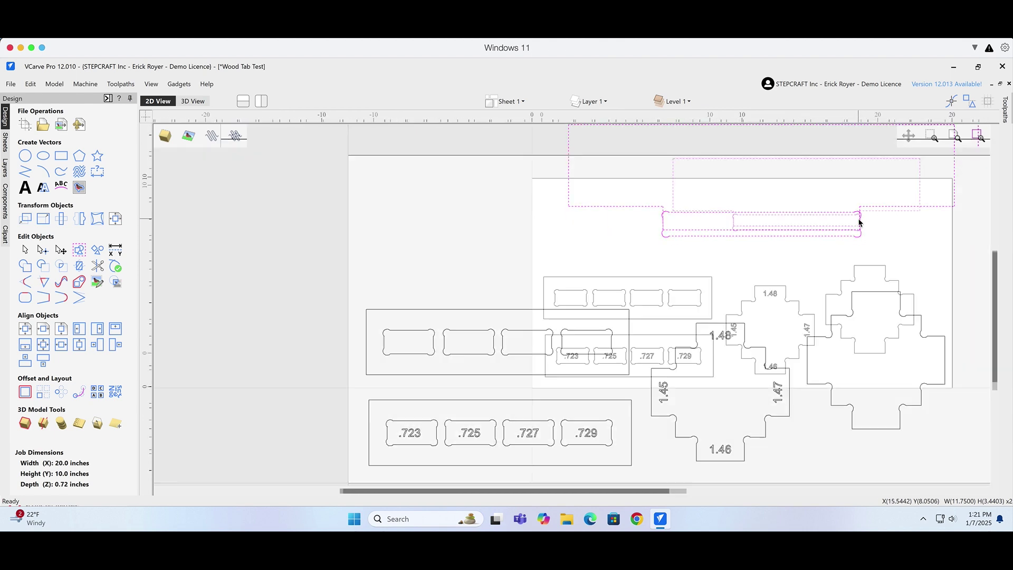
Reselect only the notched piece and nudge it back up clear of the slot
{"action": "left_click", "coordinate": [816, 196]}
{"action": "left_click", "coordinate": [818, 213]}
{"action": "key", "text": "Up"}
{"action": "key", "text": "Up"}
{"action": "key", "text": "Up"}
{"action": "key", "text": "Up"}
{"action": "key", "text": "Up"}
{"action": "key", "text": "Up"}
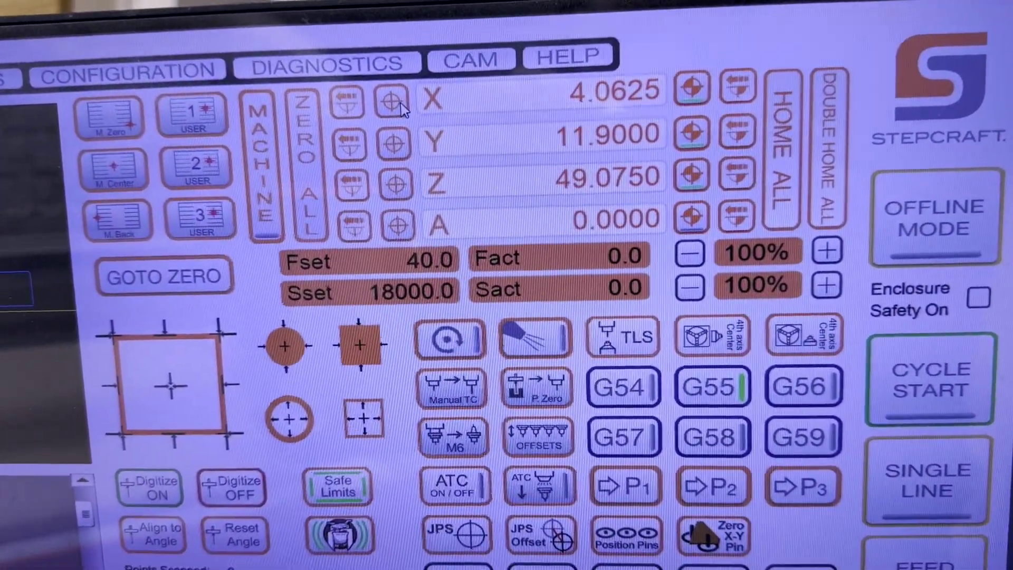
Zero the X and Y positions in UCCNC, leaving Z at 49.0750
{"action": "left_click", "coordinate": [393, 108]}
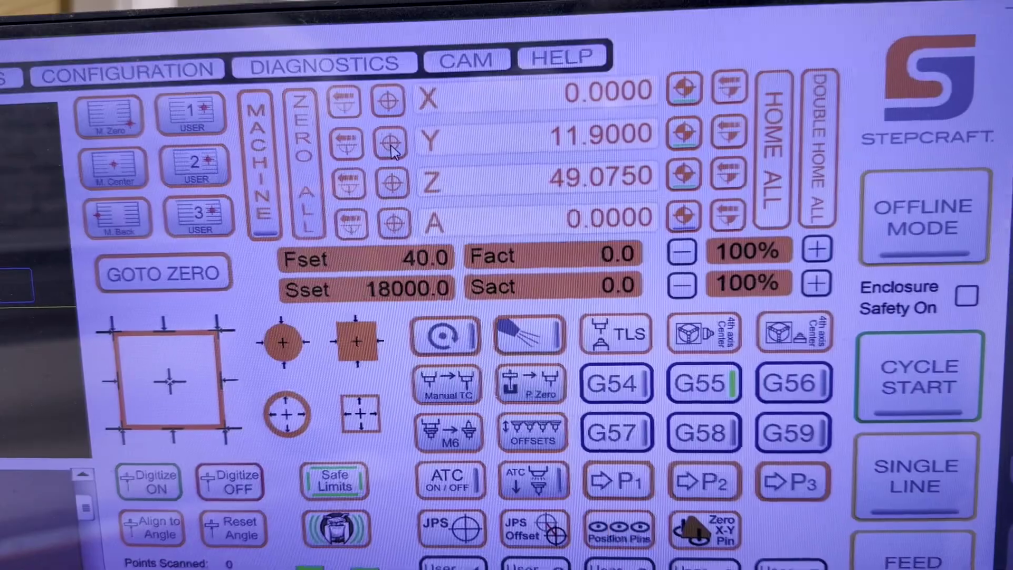
{"action": "left_click", "coordinate": [391, 146]}
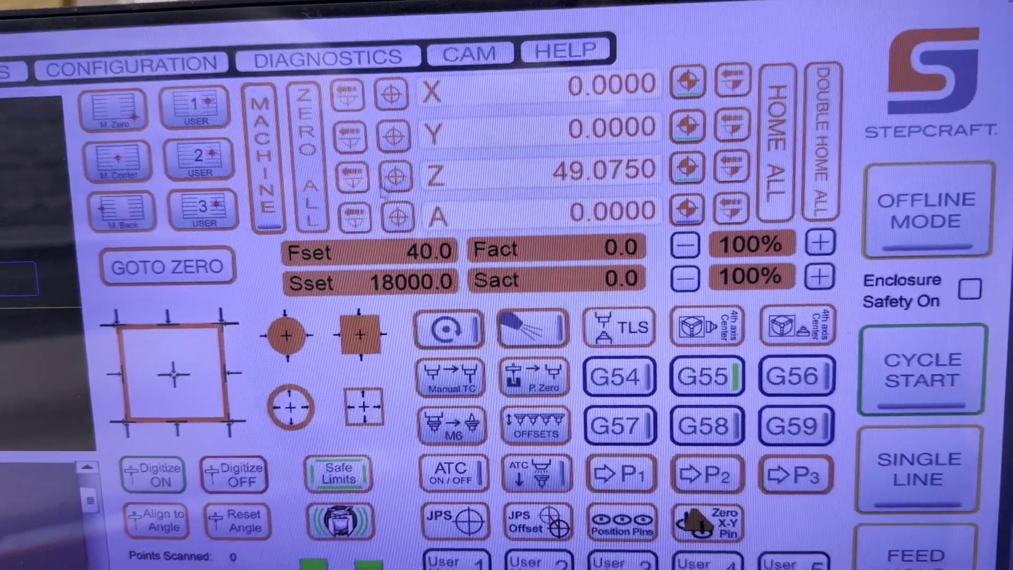